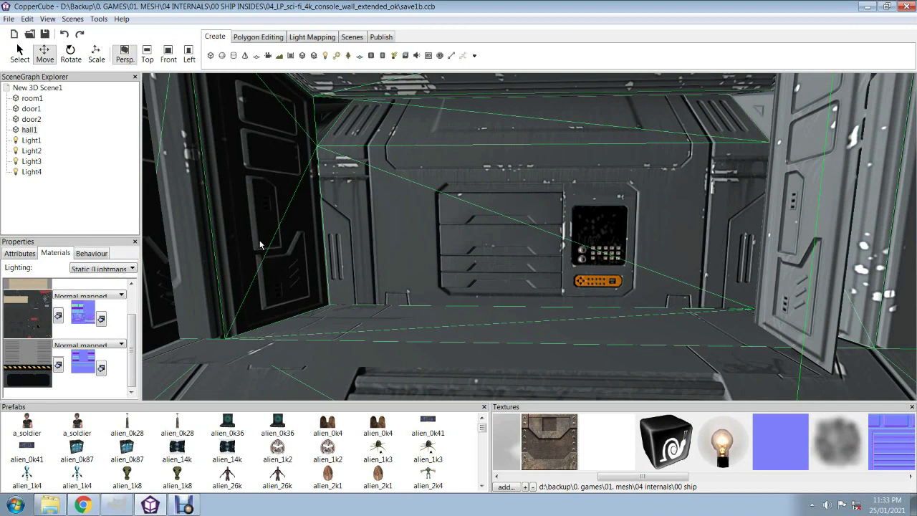
Step: Return to the CopperCube scene and show its Light Mapping settings
click(151, 505)
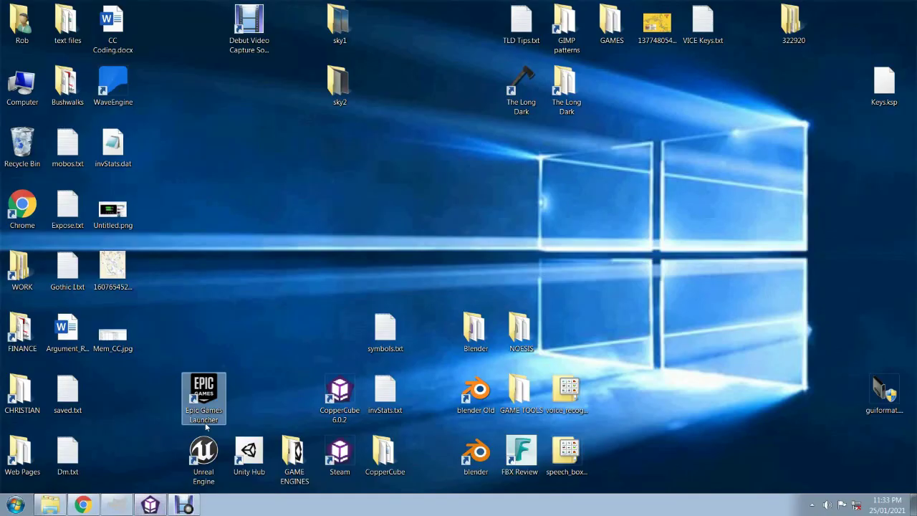
click(151, 505)
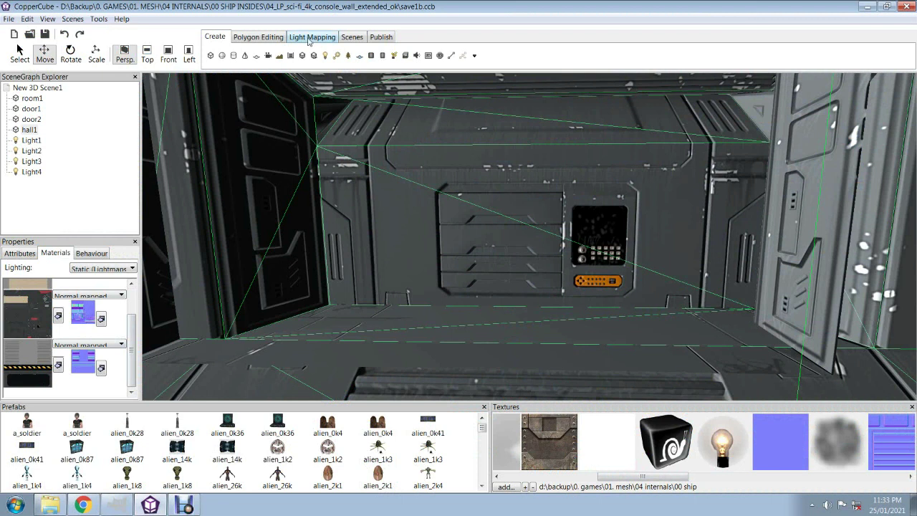
click(308, 39)
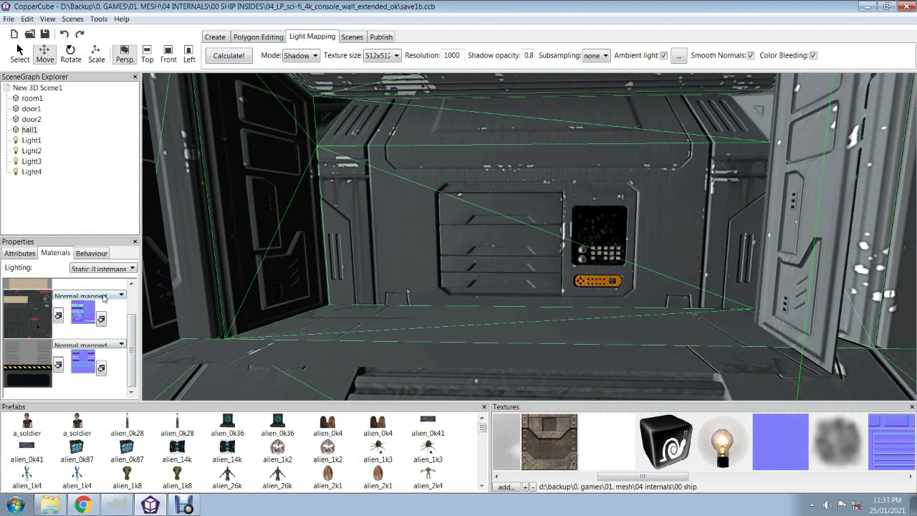
mouse_move(131, 345)
mouse_down()
mouse_move(131, 310)
mouse_move(132, 339)
mouse_up()
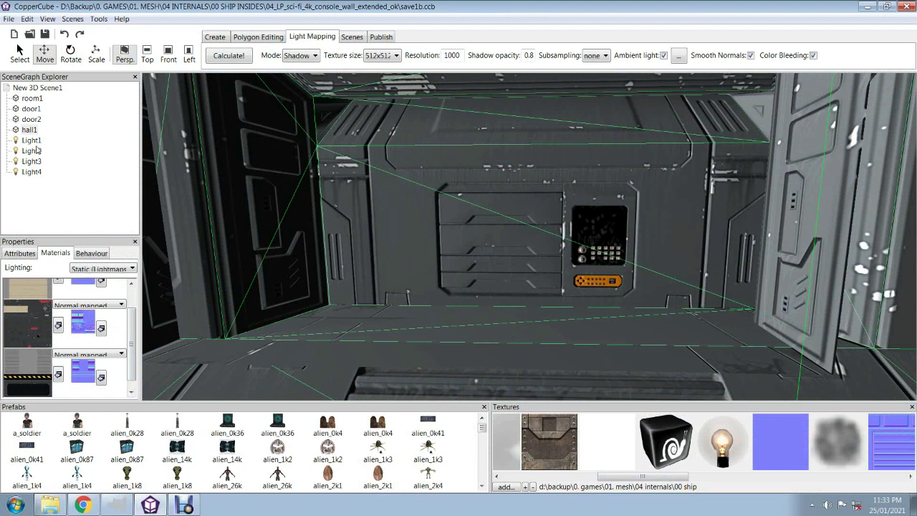
Step: Try Solid fake reflection on the console material, then undo it back to Normal mapped
click(87, 304)
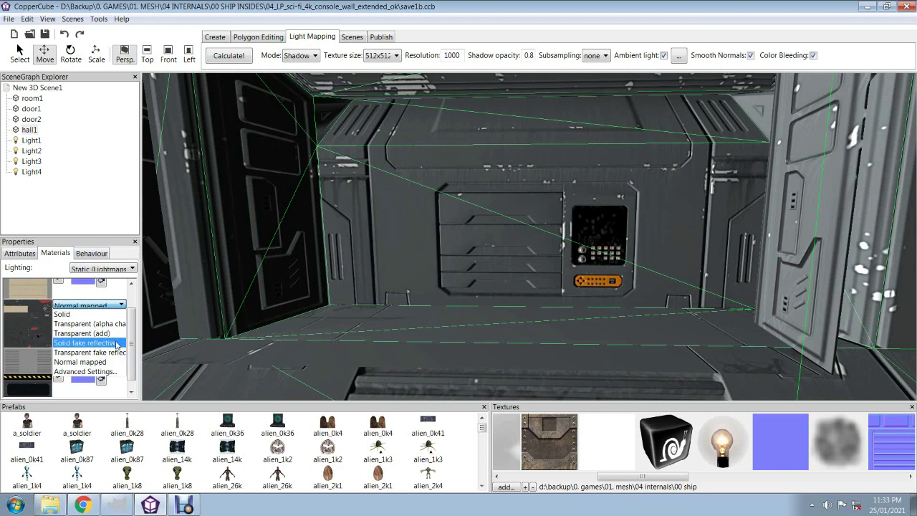
click(116, 343)
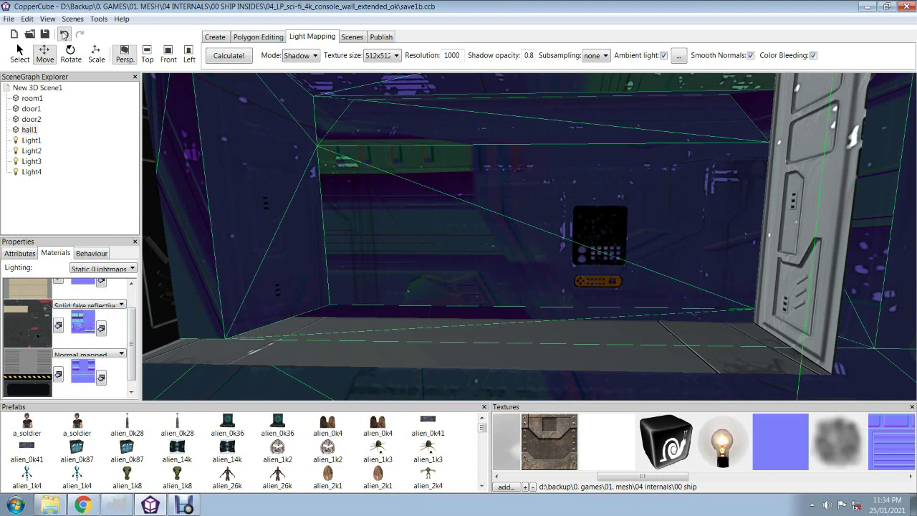
click(63, 34)
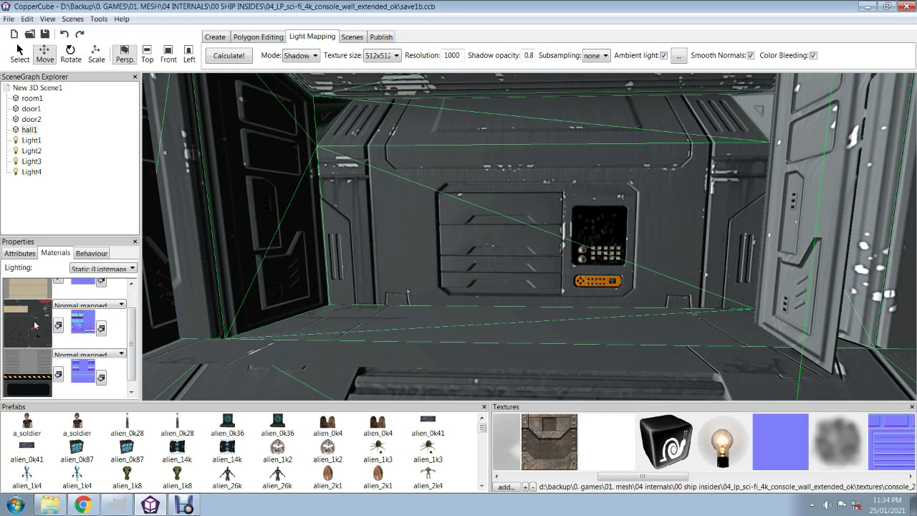
Step: Open the textures folder and click through the console basecolor, AO, emissive and metallic files
click(46, 507)
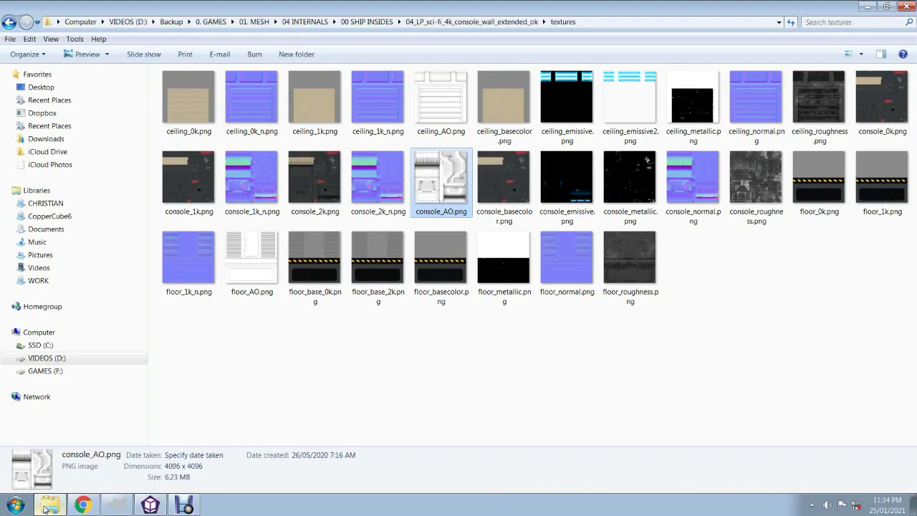
click(502, 184)
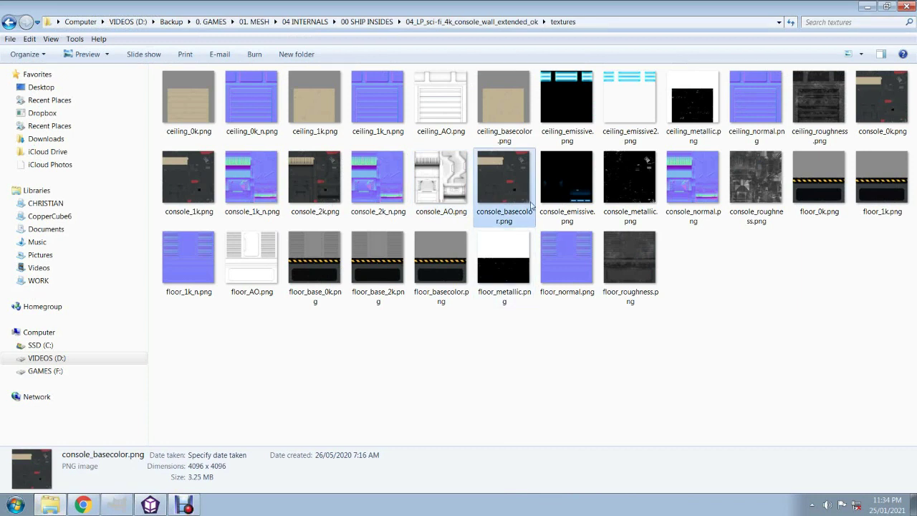
click(442, 194)
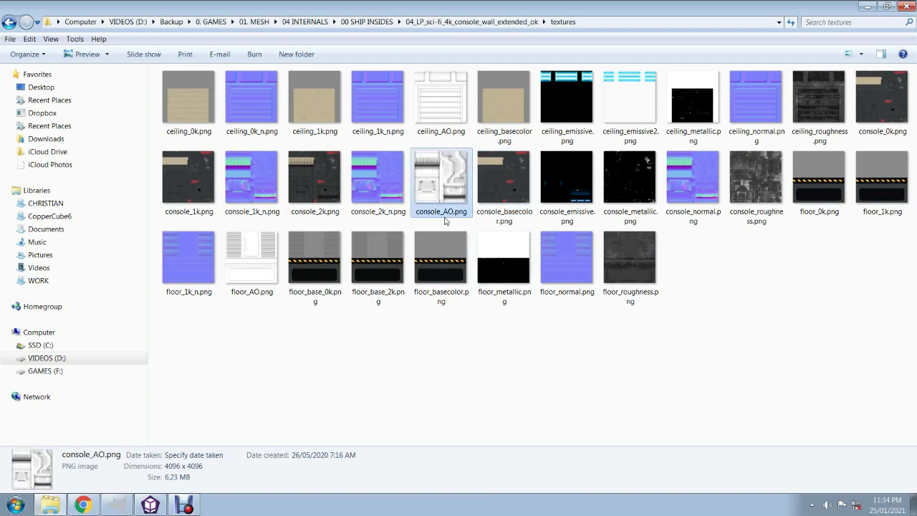
click(493, 200)
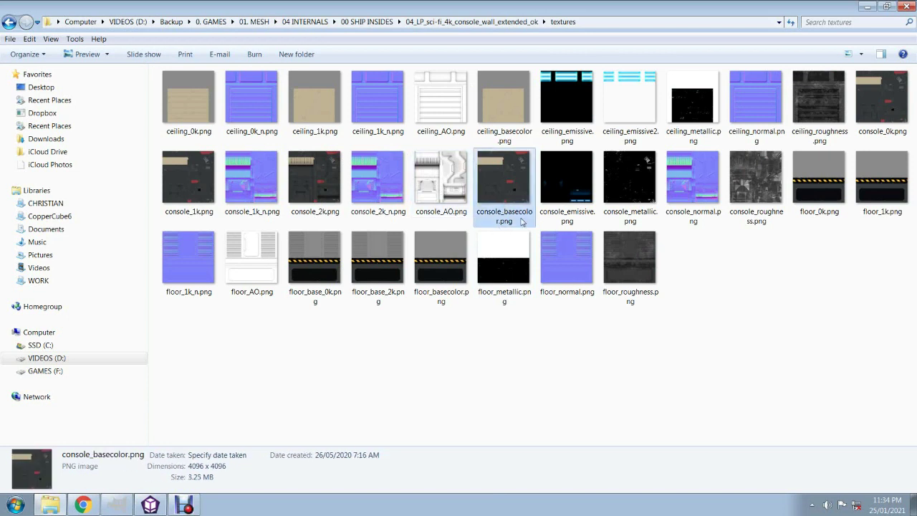
click(558, 187)
click(632, 207)
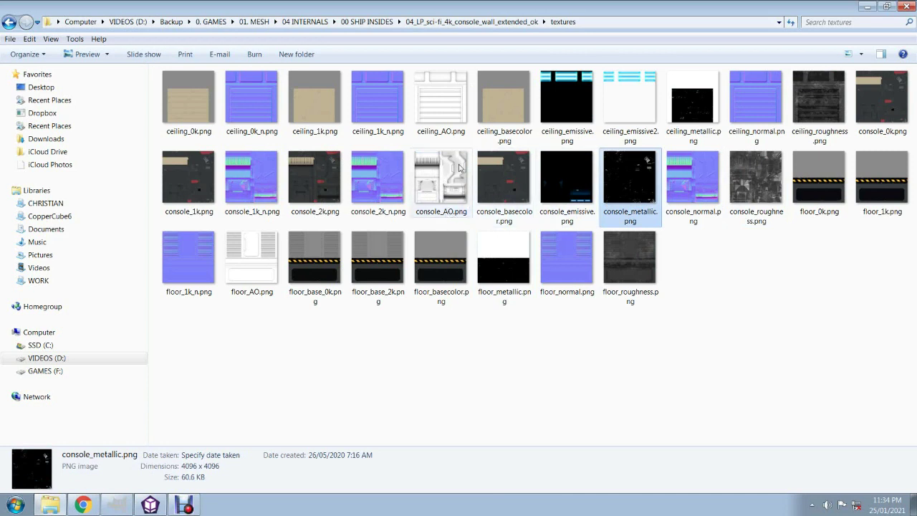
Step: Select console_AO.png together with console_basecolor.png and open both in GIMP
click(509, 190)
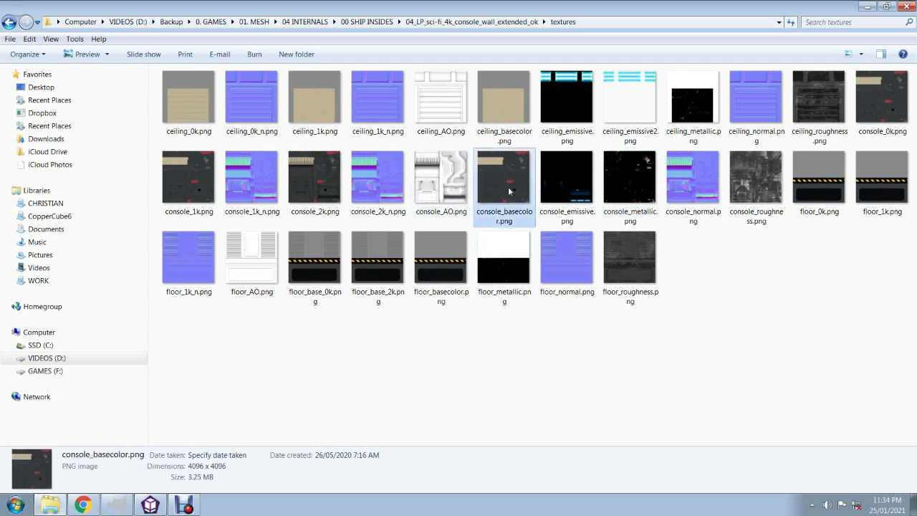
key(Left)
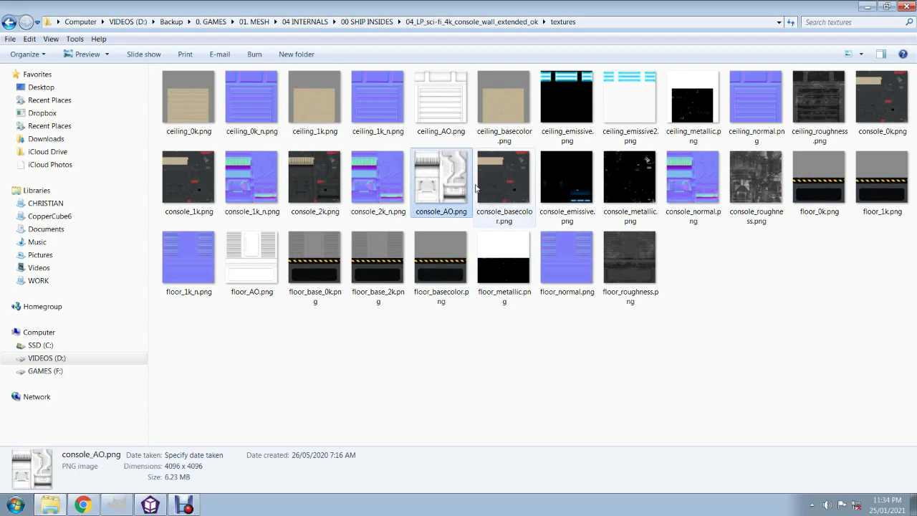
key(Right)
key(Left)
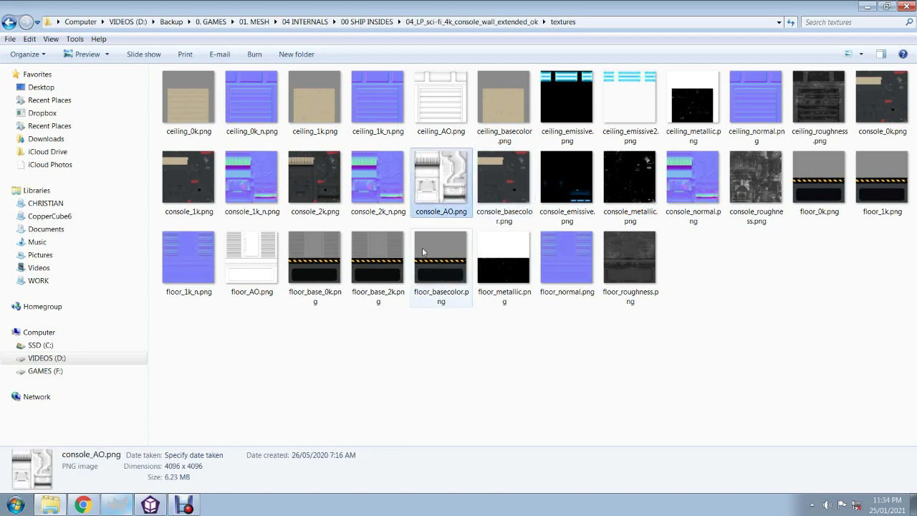
ctrl+click(496, 187)
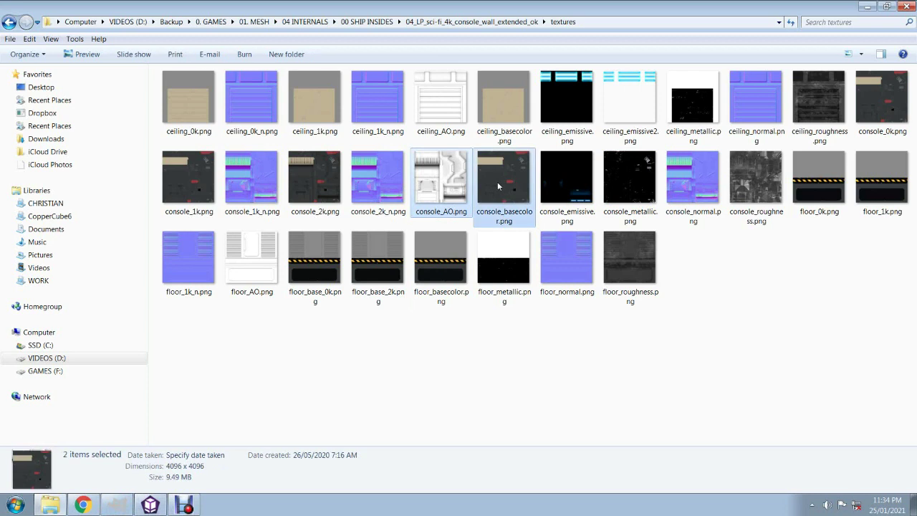
right_click(495, 183)
click(420, 322)
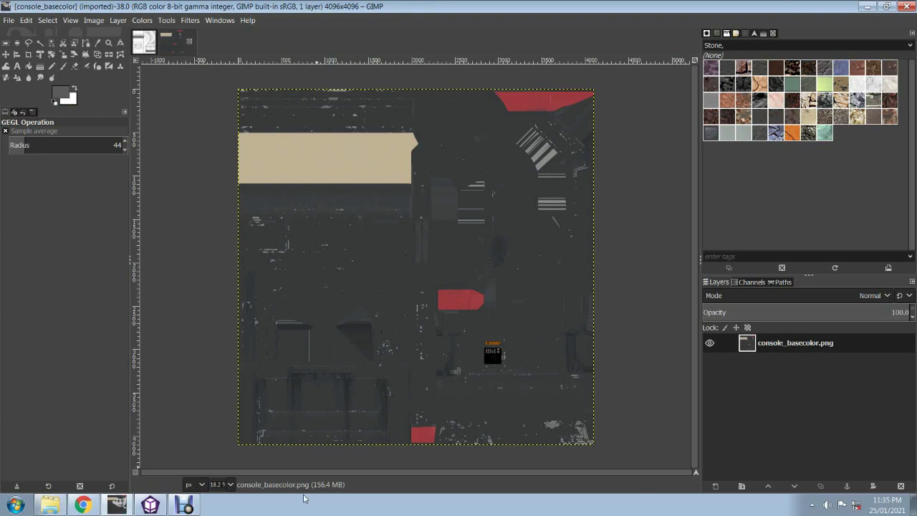
Step: Check the CopperCube scene, then switch GIMP to the console_AO.png image
click(150, 505)
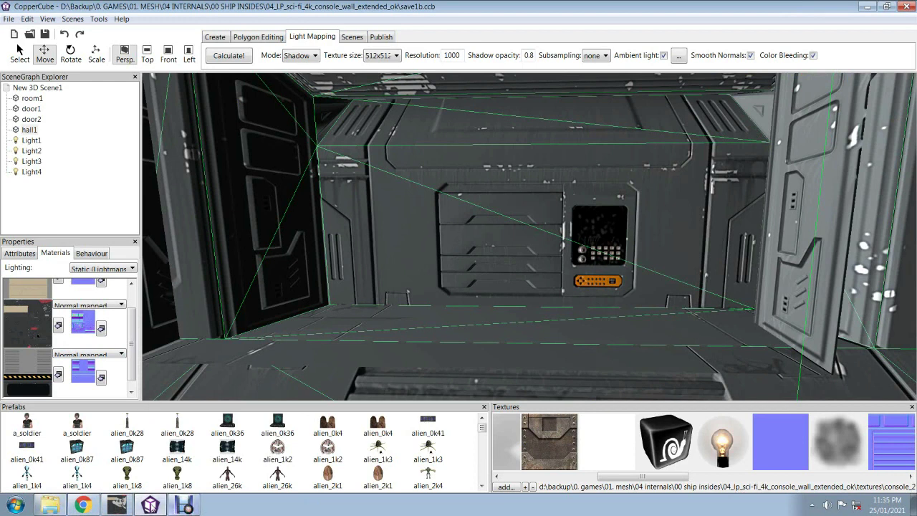
click(117, 505)
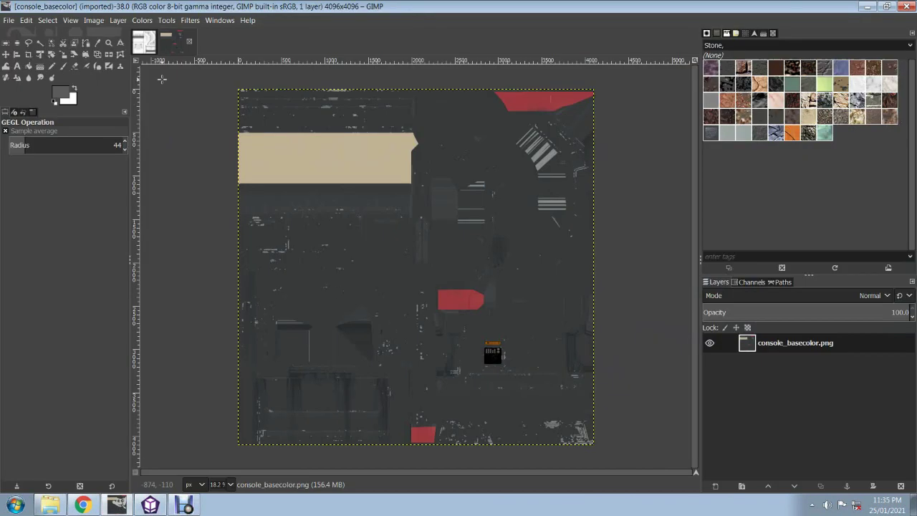
click(143, 42)
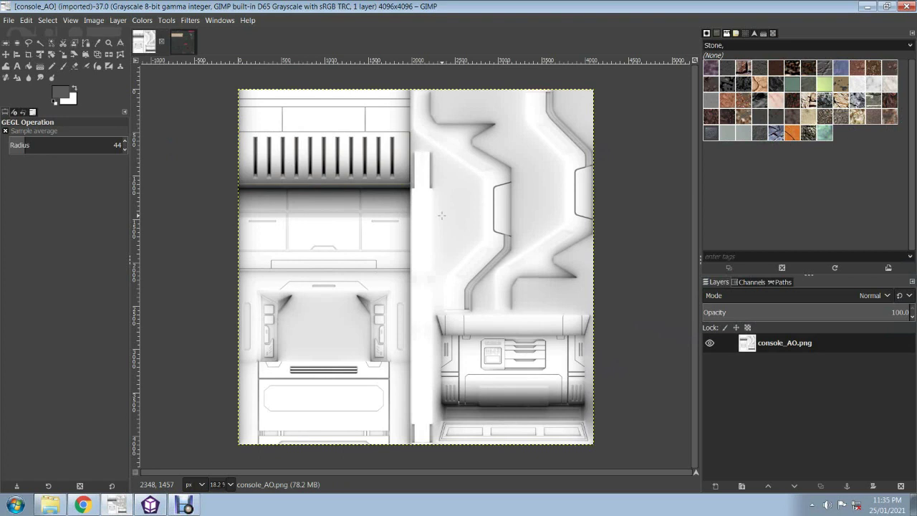
right_click(442, 215)
mouse_move(470, 275)
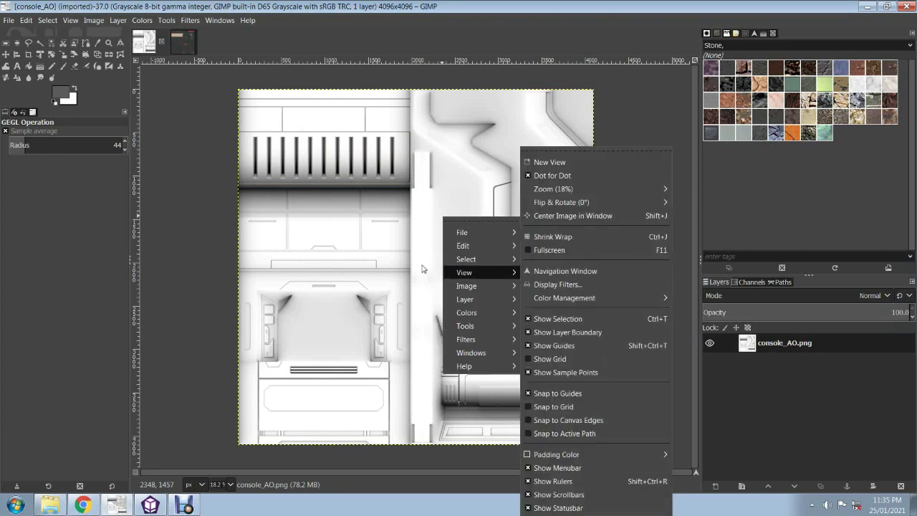
click(424, 211)
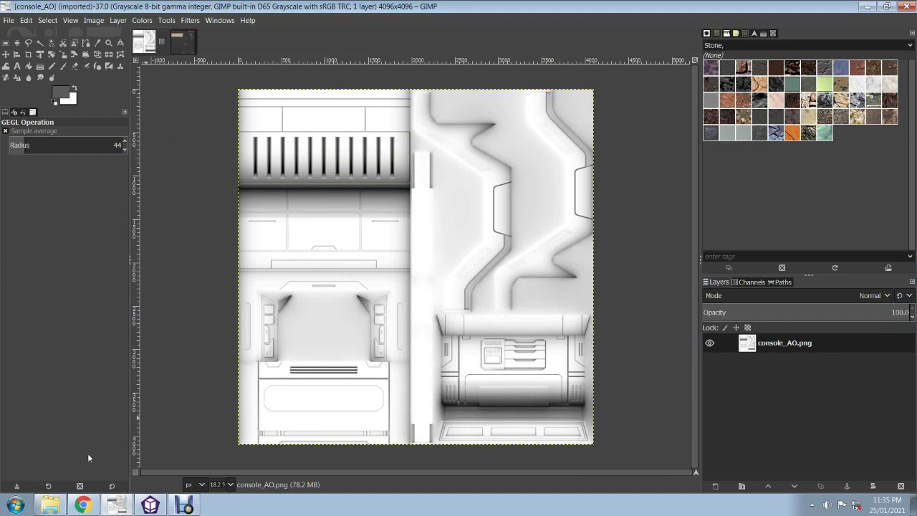
click(52, 505)
right_click(423, 212)
Step: Add an alpha channel to the console_AO layer
mouse_move(452, 231)
mouse_move(474, 295)
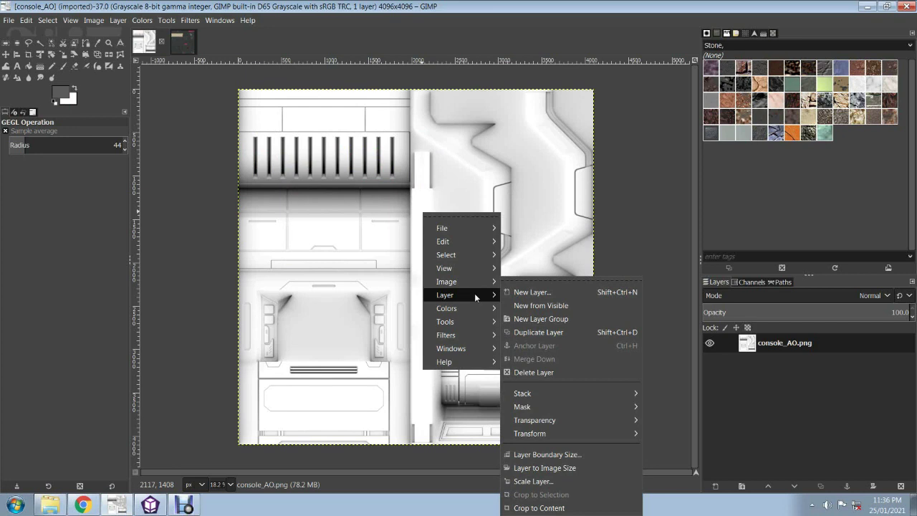
mouse_move(580, 418)
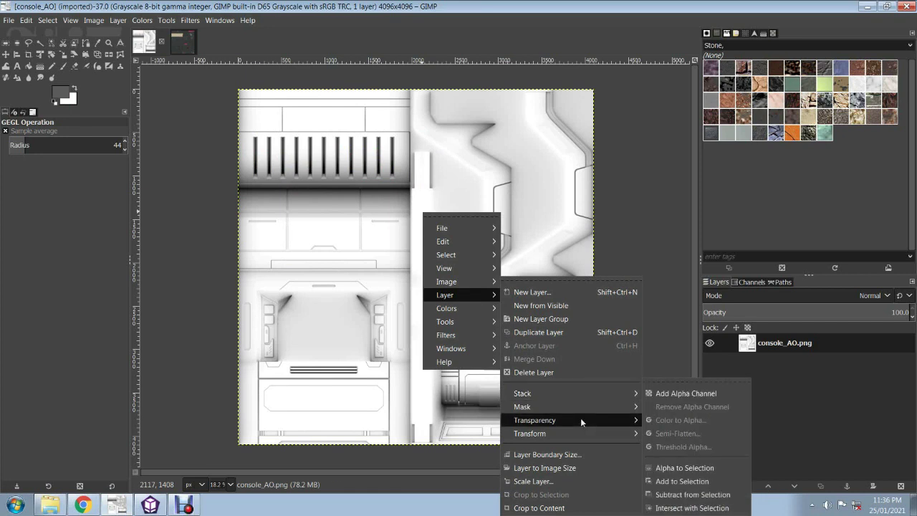
click(661, 395)
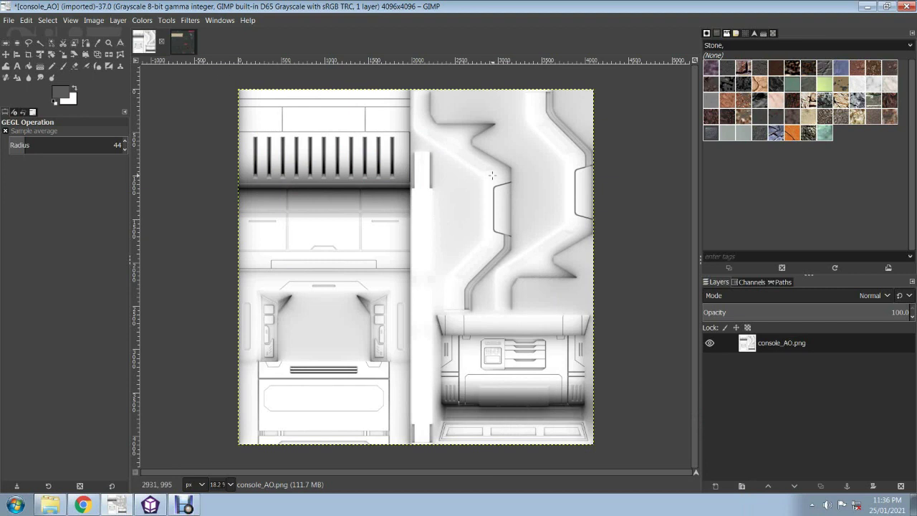
Step: Convert the console_AO image to RGB colour mode
right_click(456, 193)
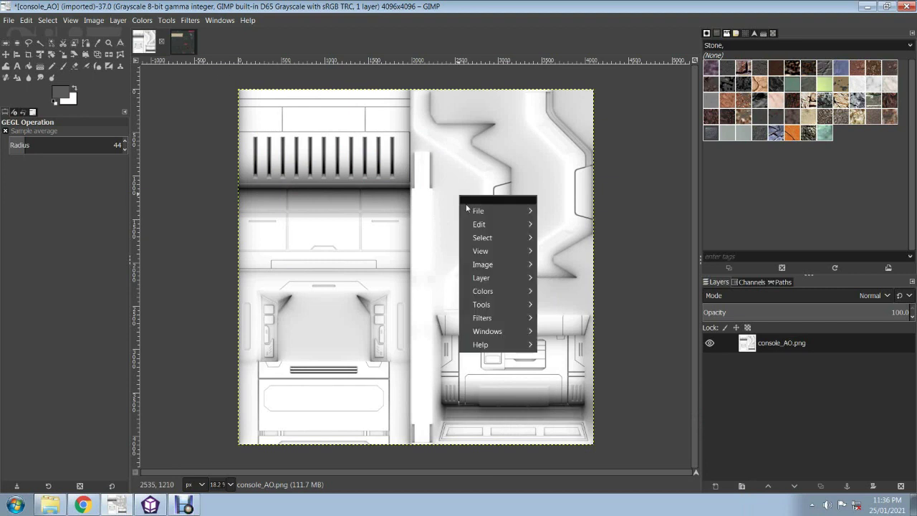
mouse_move(493, 291)
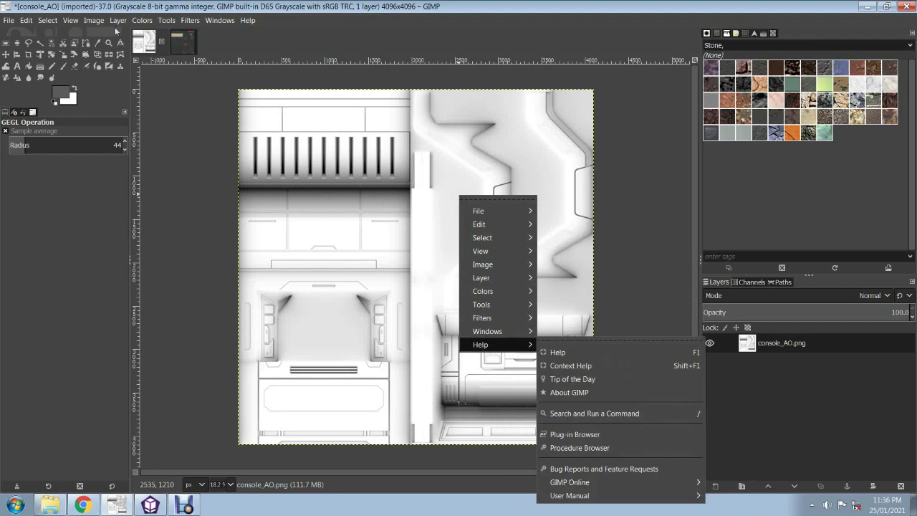
click(91, 24)
click(93, 21)
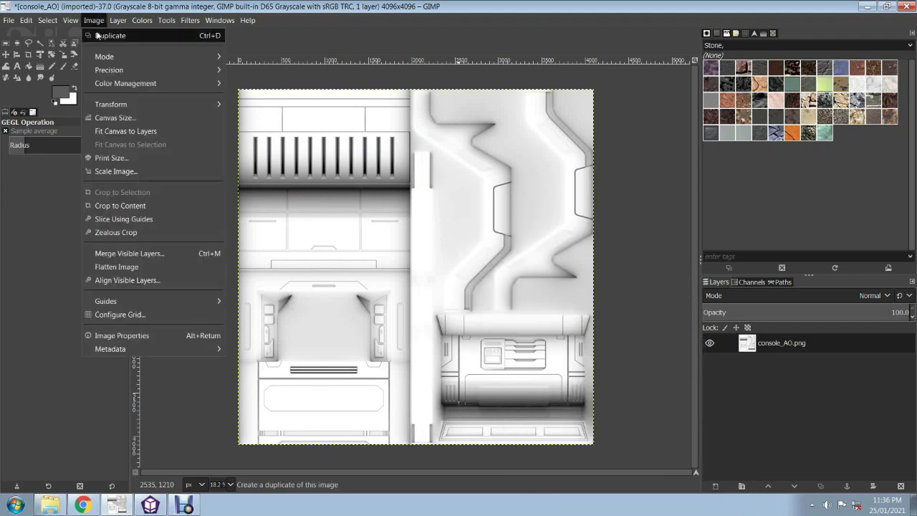
mouse_move(108, 56)
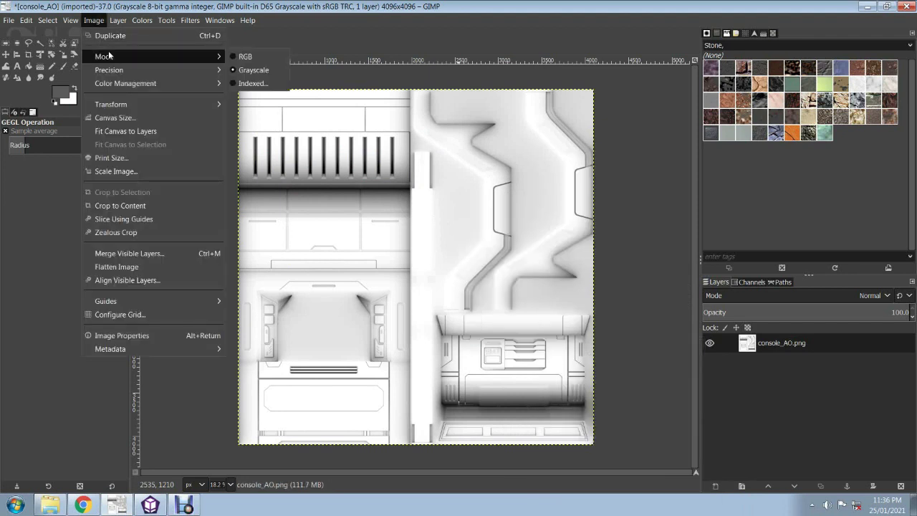
click(256, 56)
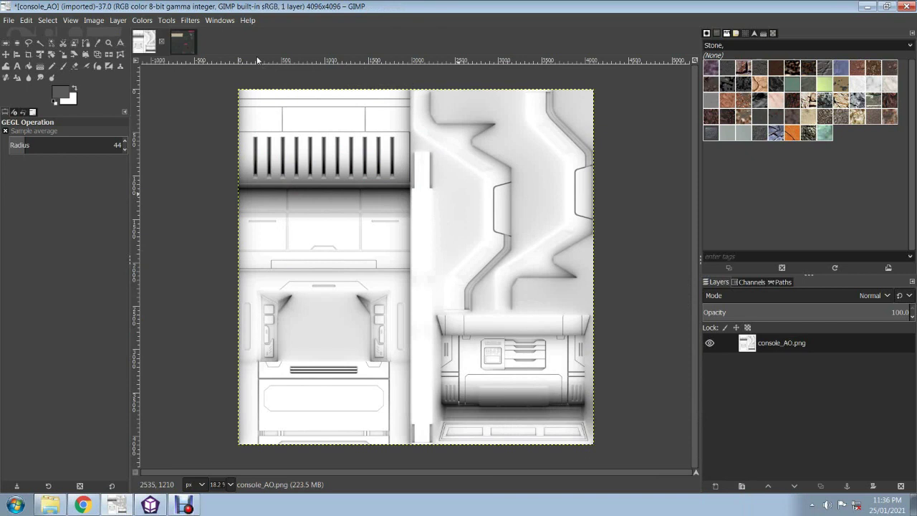
Step: Make the white areas of console_AO transparent with Color to Alpha
right_click(434, 248)
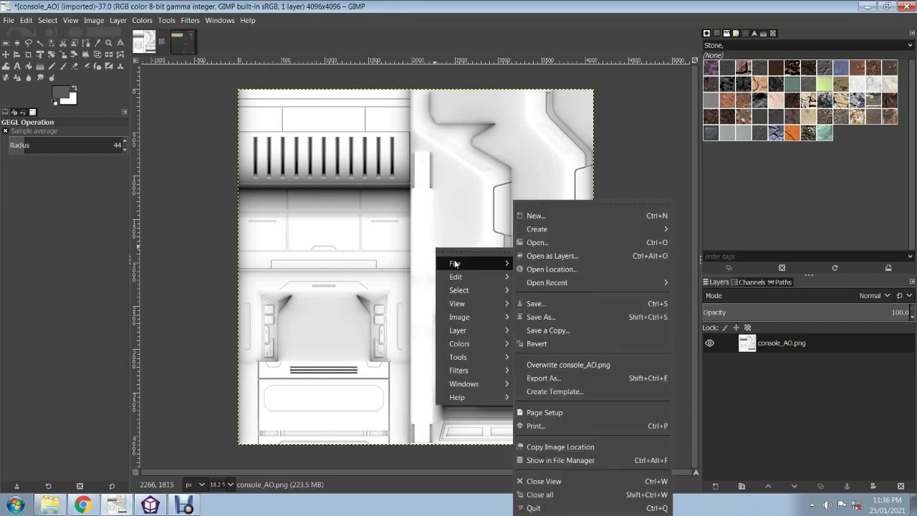
mouse_move(473, 343)
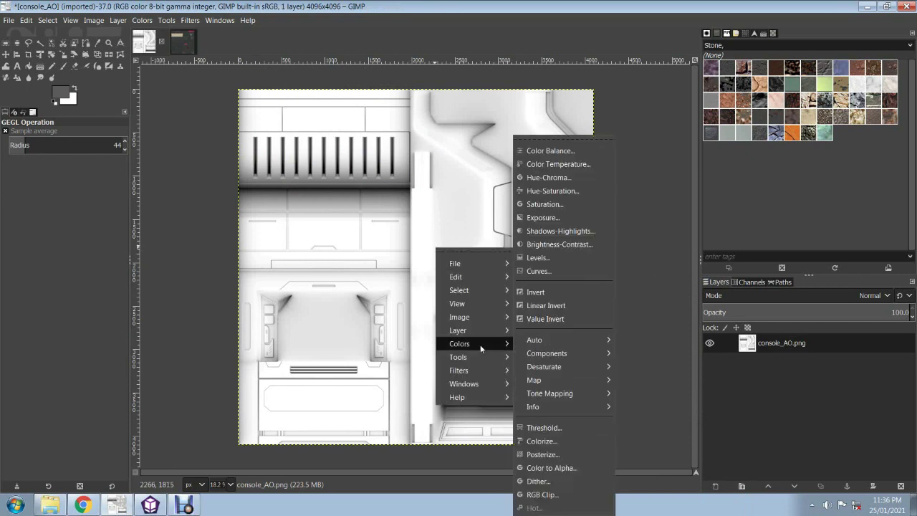
click(551, 469)
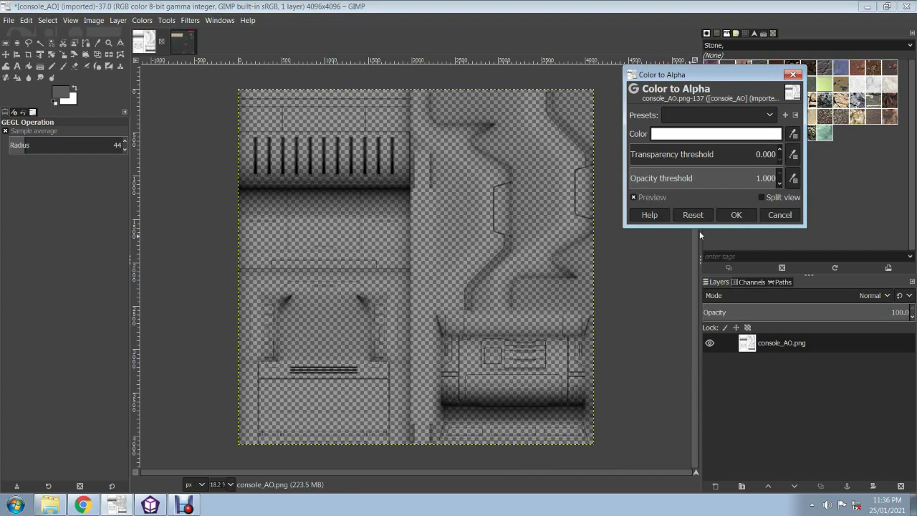
click(734, 216)
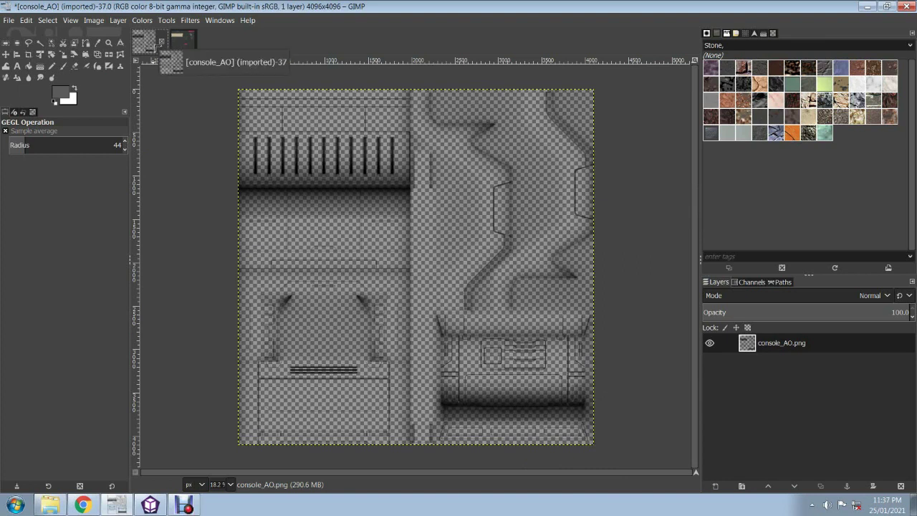
click(183, 43)
Step: Drop console_AO into console_basecolor as a layer and toggle its visibility to compare the shading
drag(185, 44, 765, 337)
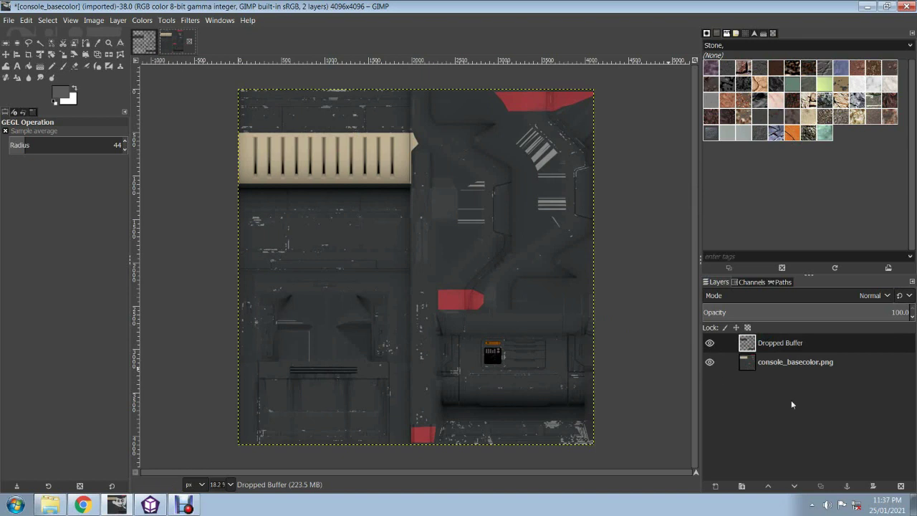
click(709, 343)
click(709, 343)
click(709, 343)
click(709, 343)
click(709, 343)
click(709, 343)
click(93, 21)
Step: Resize console_basecolor from 4096 to 2048 × 2048 pixels with Scale Image
click(93, 172)
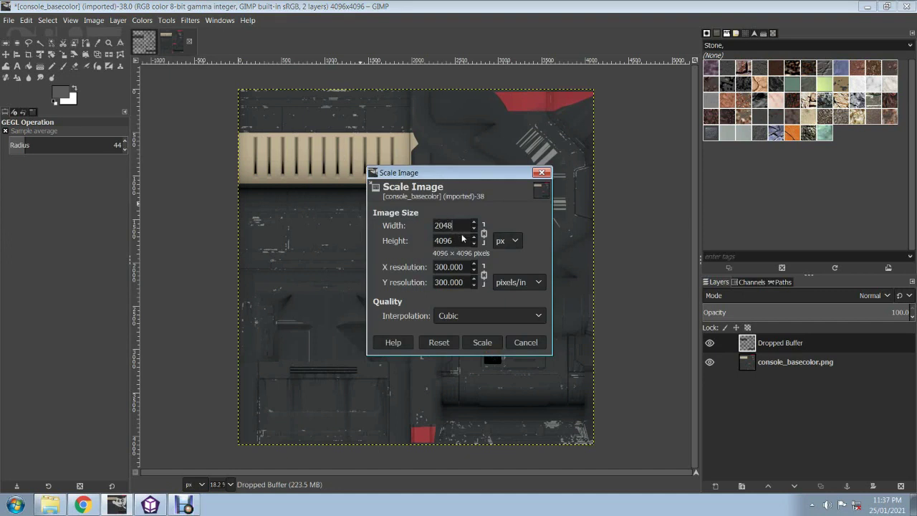
click(460, 240)
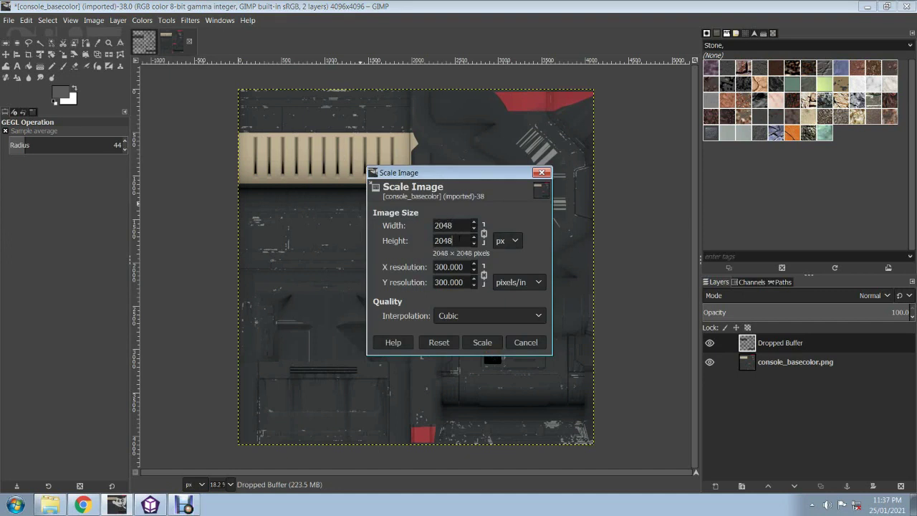
click(474, 343)
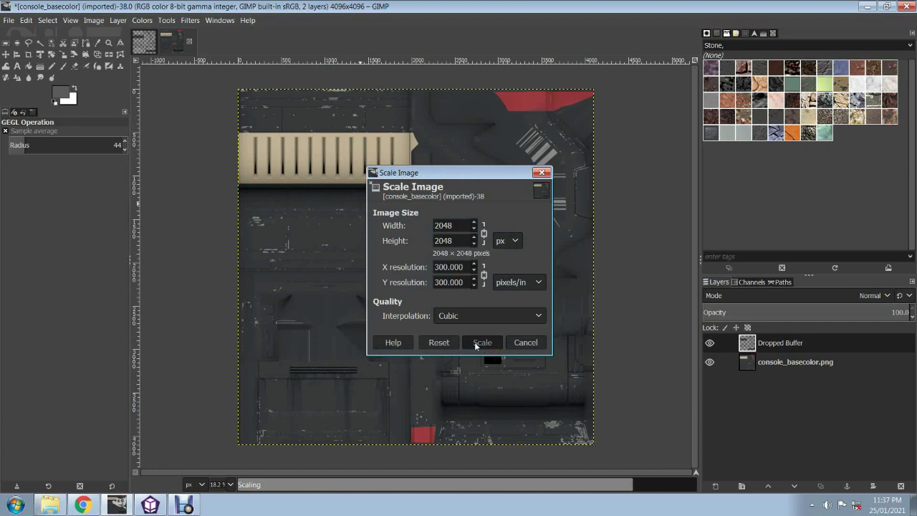
Step: Export the image over the existing console_2k.png with default PNG settings
click(12, 20)
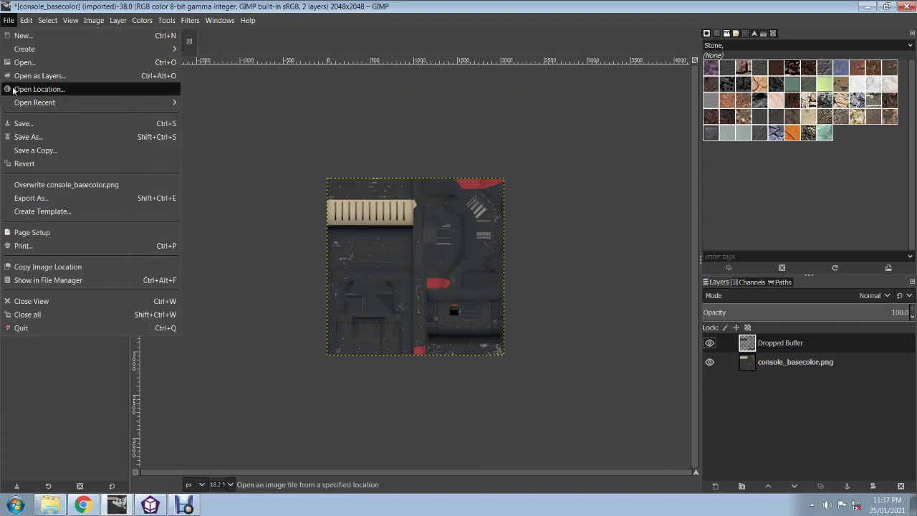
click(28, 197)
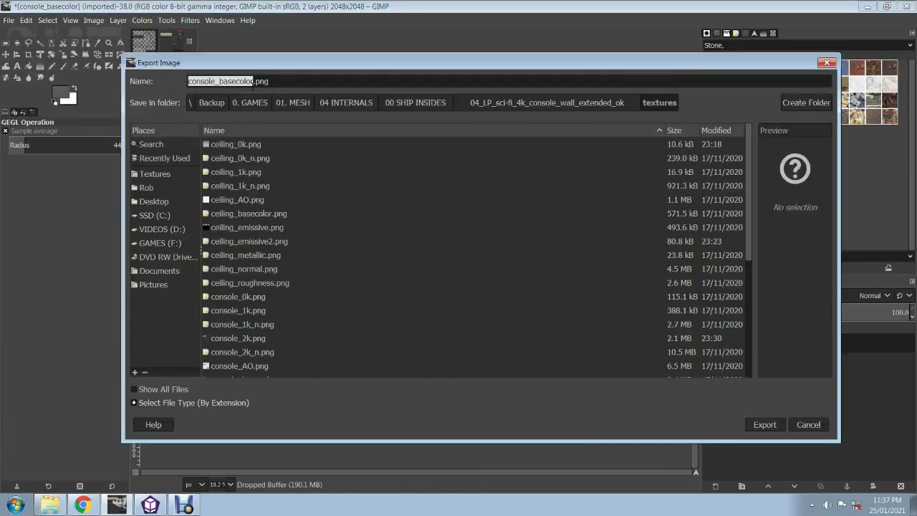
click(220, 81)
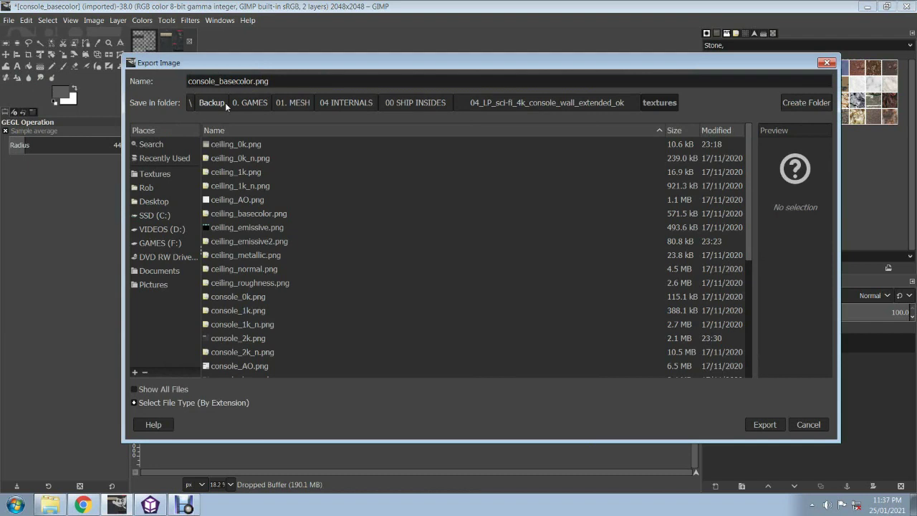
click(264, 340)
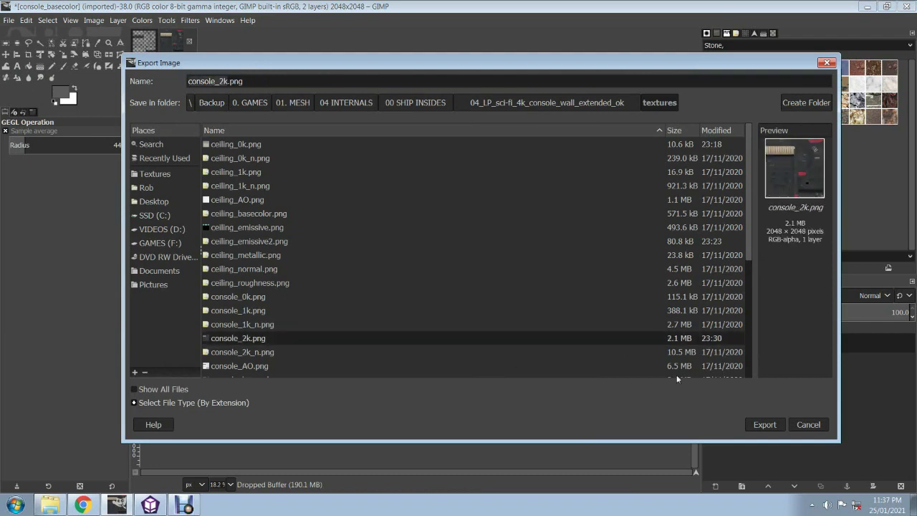
click(765, 424)
click(522, 302)
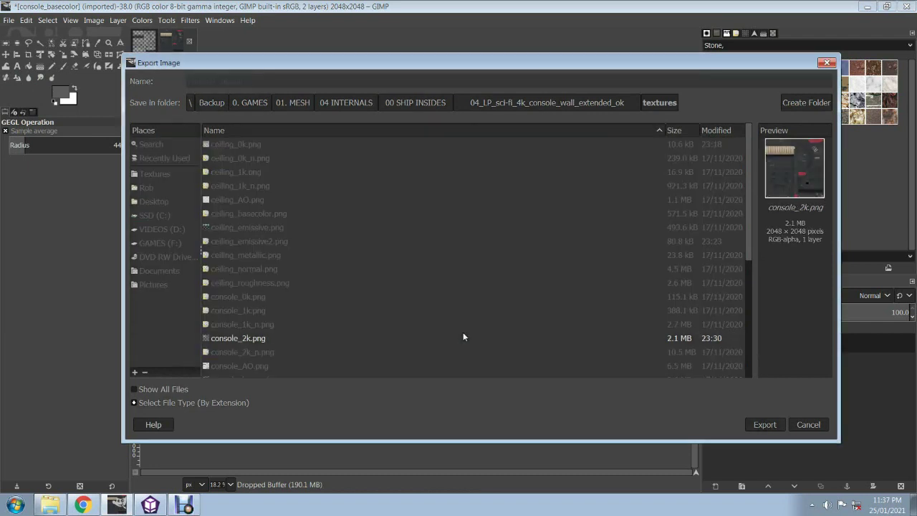
click(476, 382)
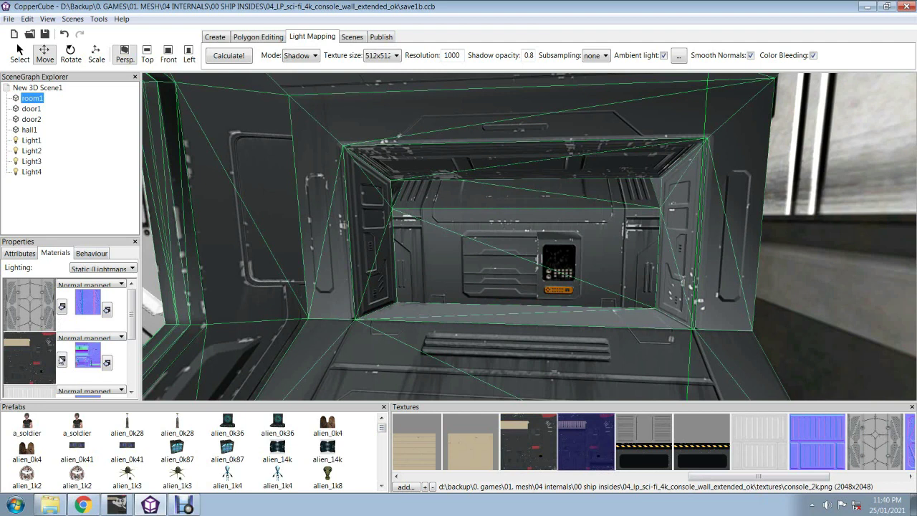
Step: Reload the updated console texture in CopperCube and zoom in to inspect the room
click(62, 360)
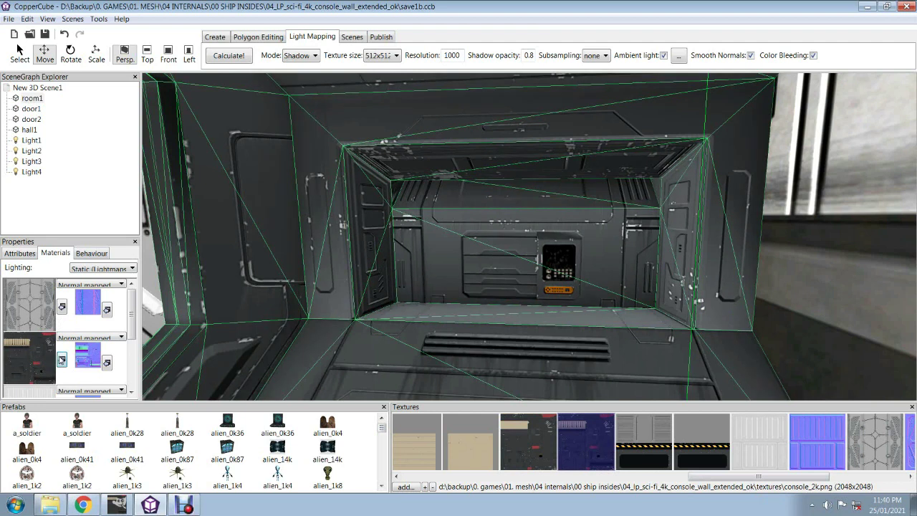
click(40, 89)
scroll(346, 242, up, 10)
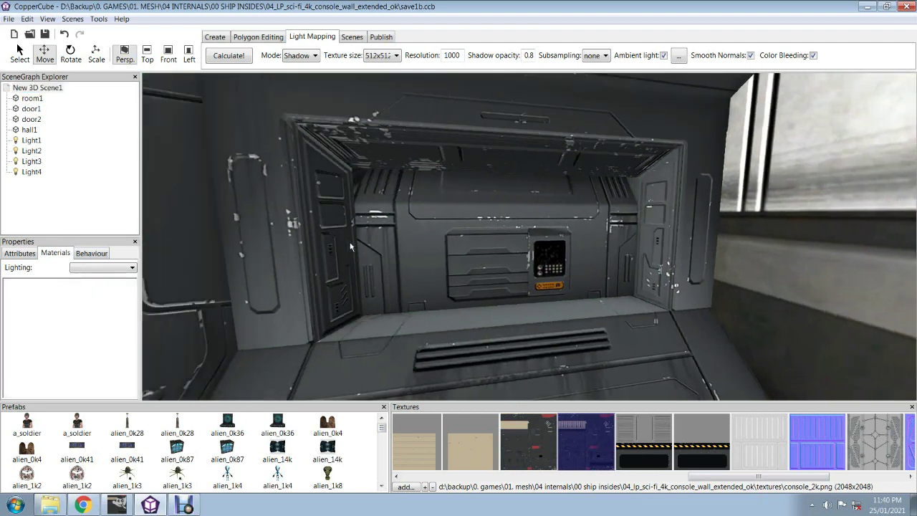
scroll(343, 242, up, 8)
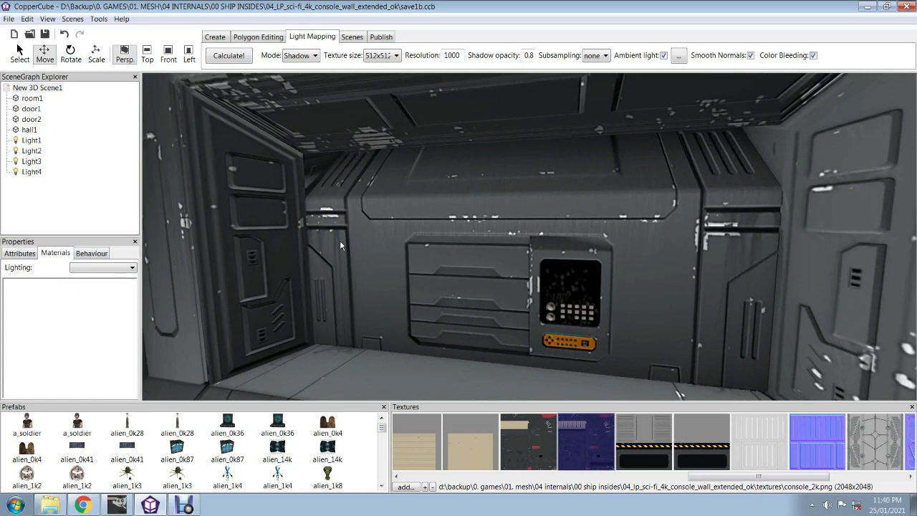
scroll(336, 245, down, 10)
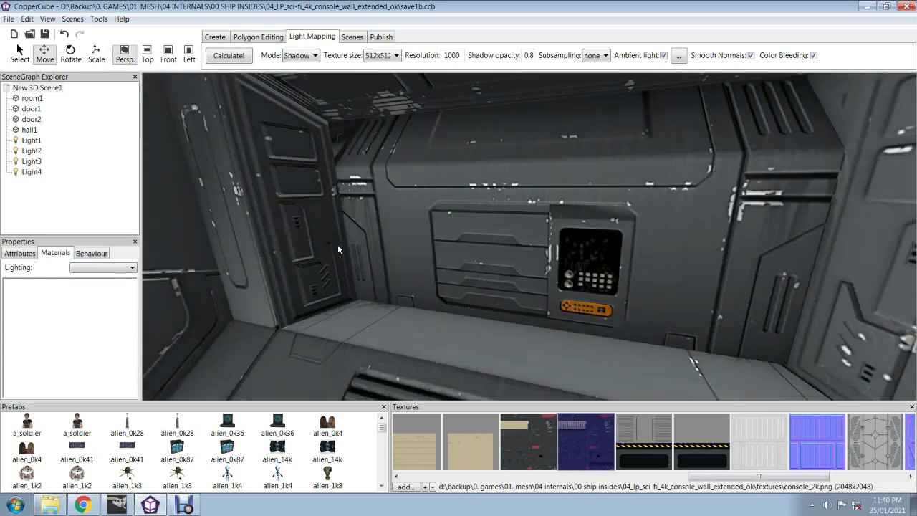
scroll(343, 243, down, 4)
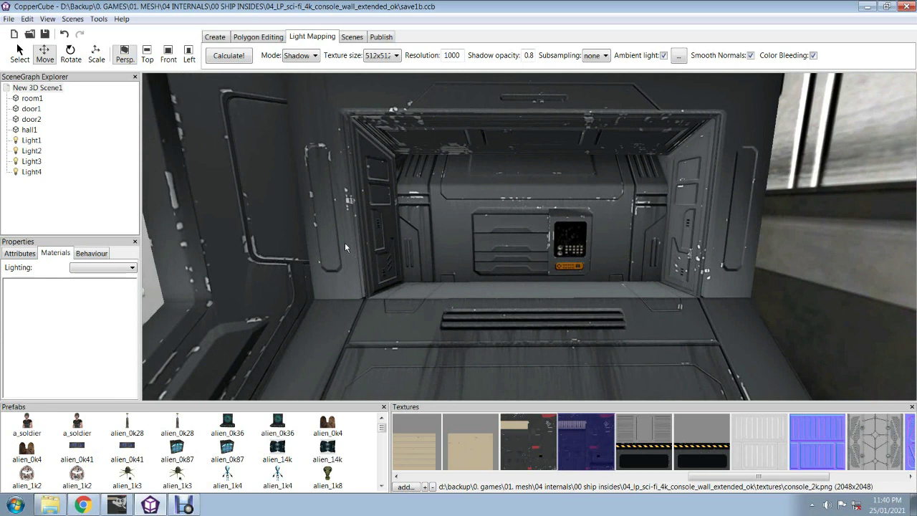
Step: Open console_emissive.png from the textures folder in GIMP
click(50, 505)
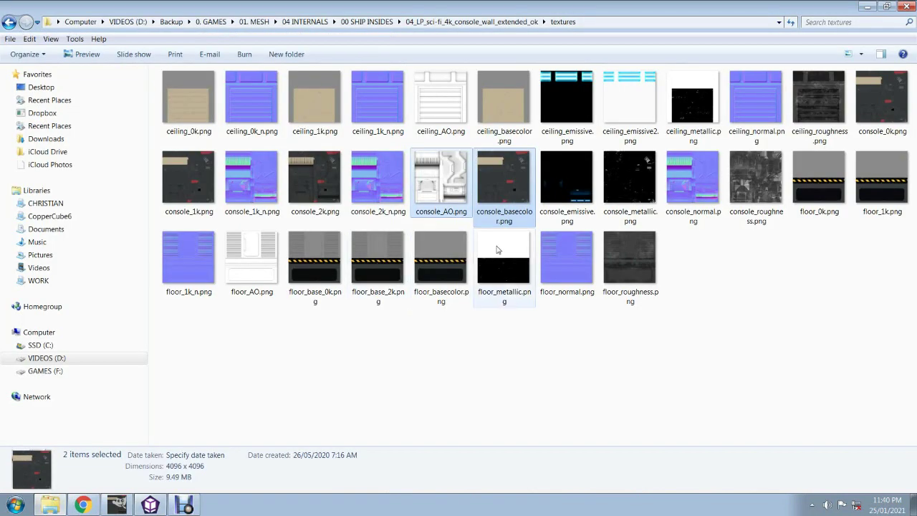
click(561, 174)
right_click(561, 174)
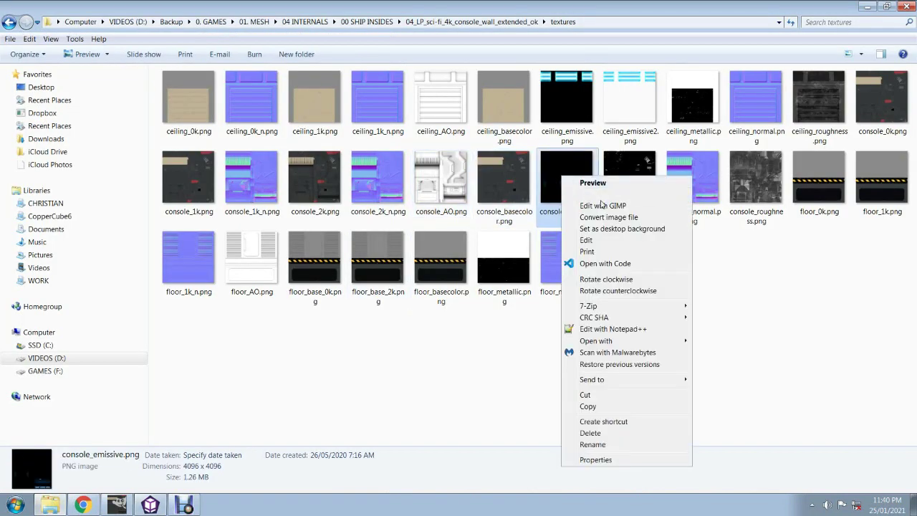
key(Escape)
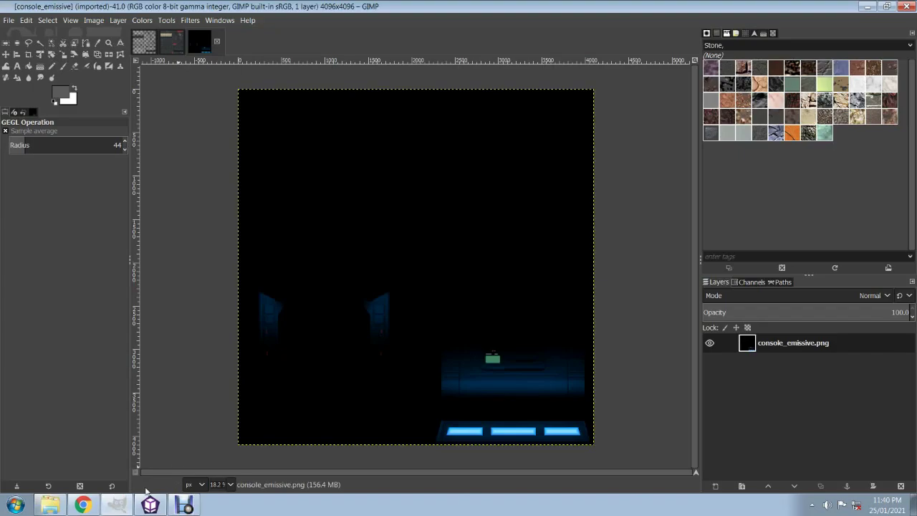
Step: Add an alpha channel to the console_emissive layer
right_click(371, 172)
mouse_move(411, 253)
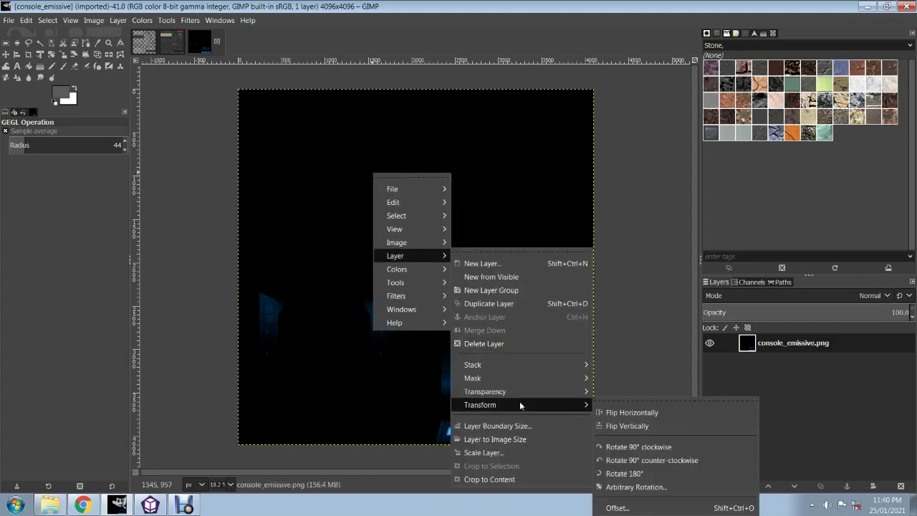
mouse_move(547, 390)
click(676, 392)
Step: Make the black background transparent using Color to Alpha with black 000000
right_click(431, 228)
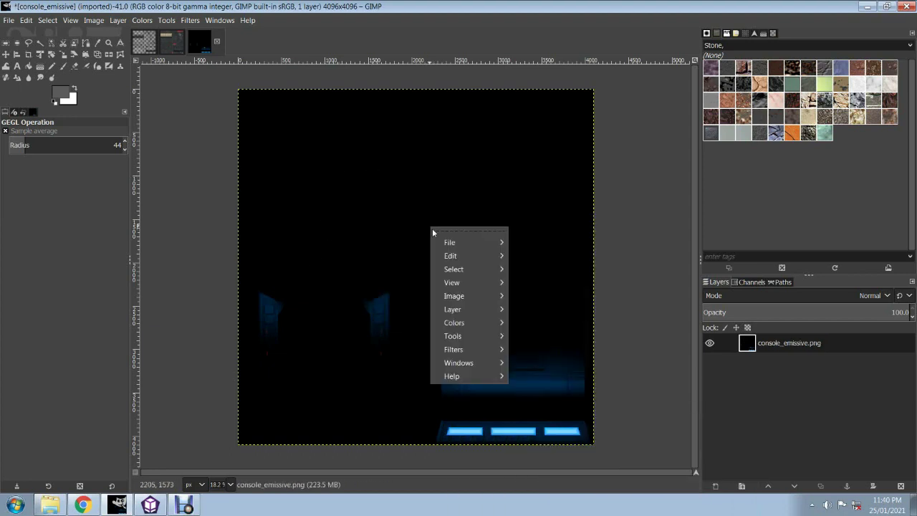
mouse_move(474, 320)
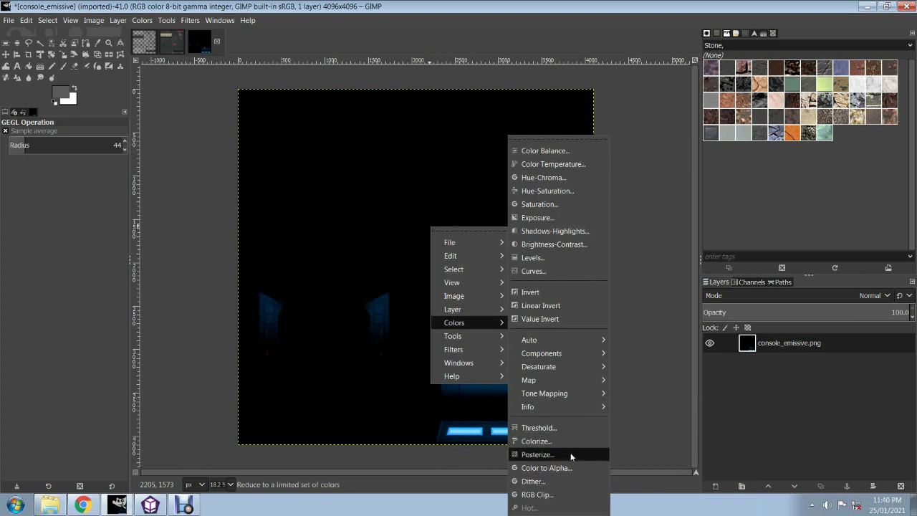
click(545, 467)
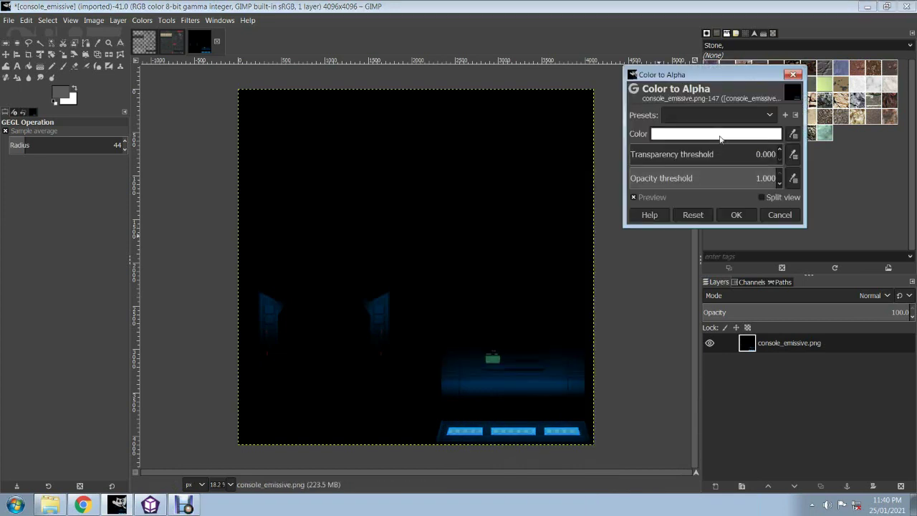
click(720, 137)
drag(648, 143, 608, 204)
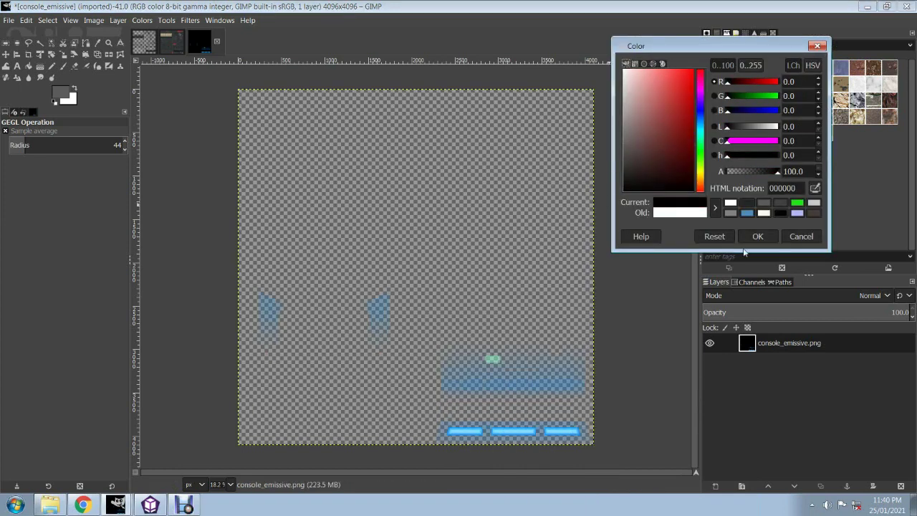
click(756, 236)
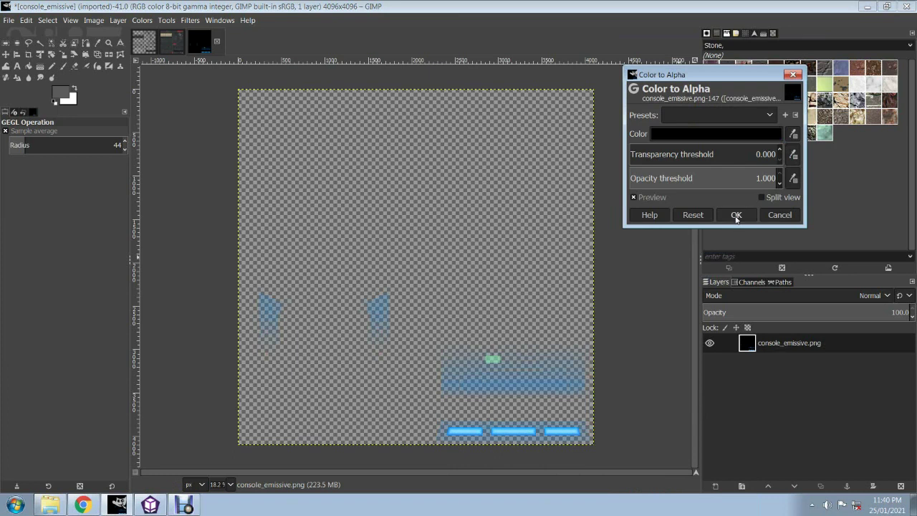
click(736, 215)
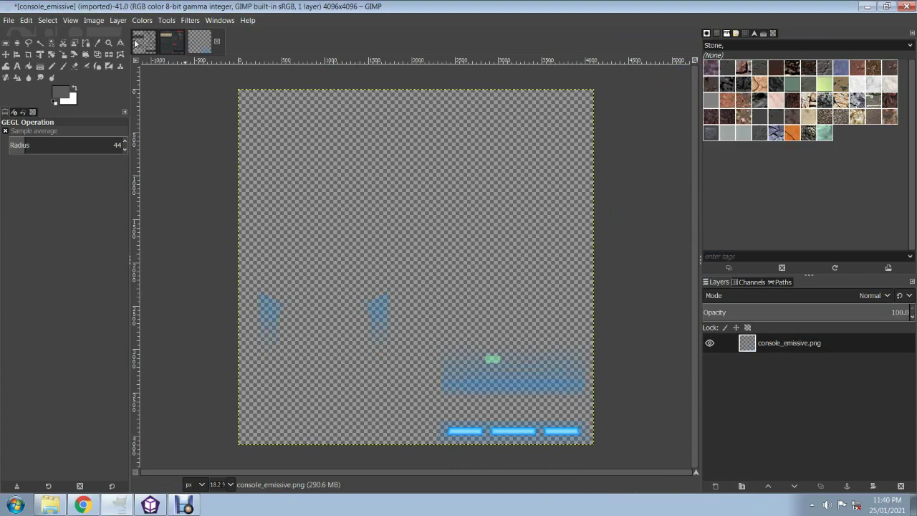
Step: Open Scale Image for the console_2k image, then cancel it
click(171, 44)
click(94, 21)
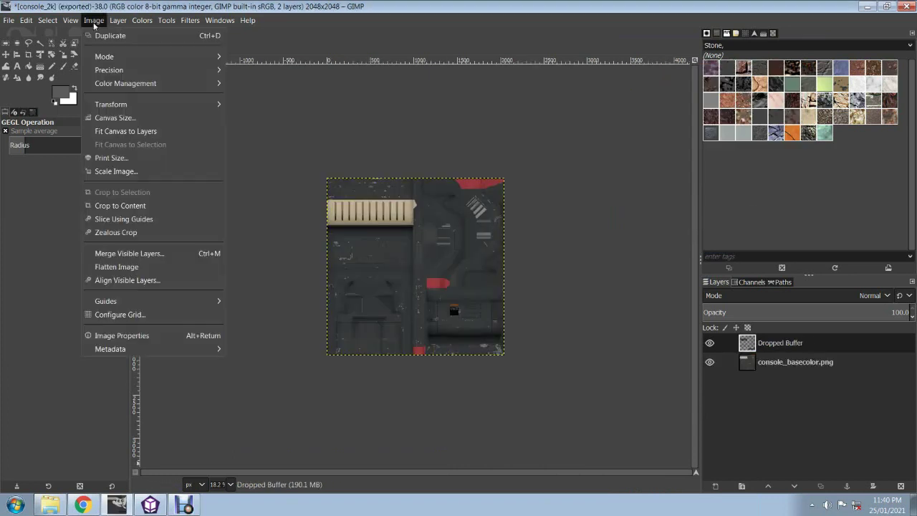
click(116, 171)
click(534, 345)
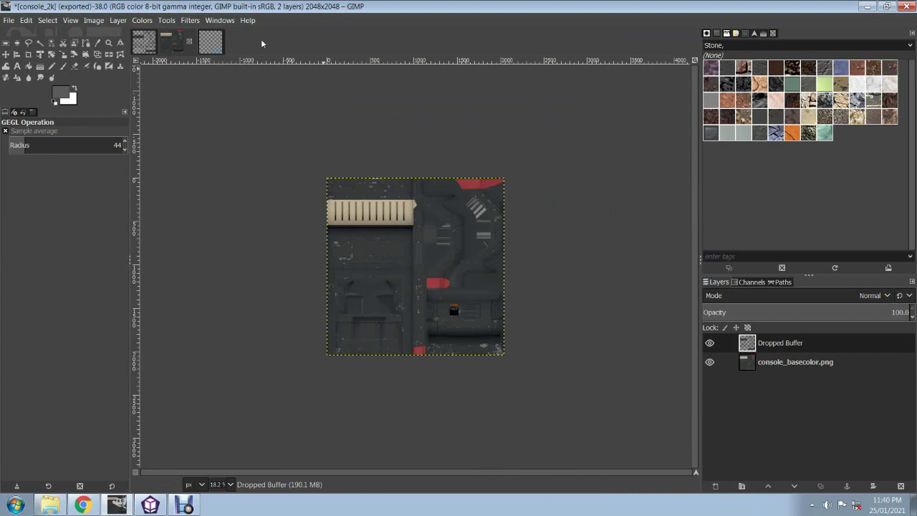
Step: Scale console_emissive to 2048 × 2048 and drop it into console_2k as a new layer
click(215, 42)
click(94, 20)
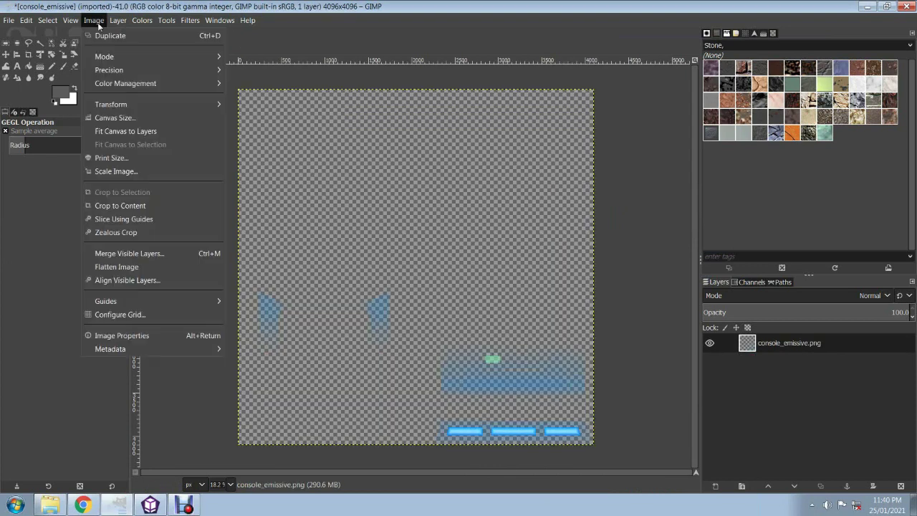
click(115, 171)
text(2048)
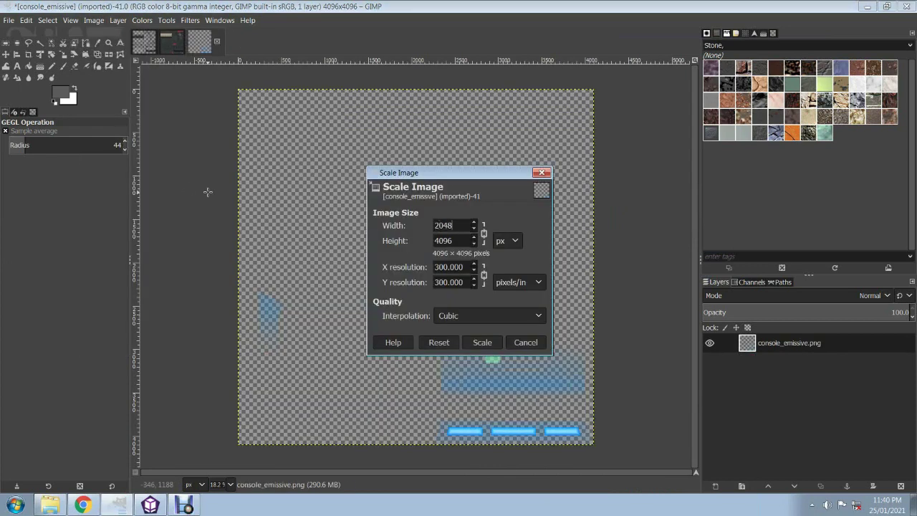
key(Tab)
click(483, 341)
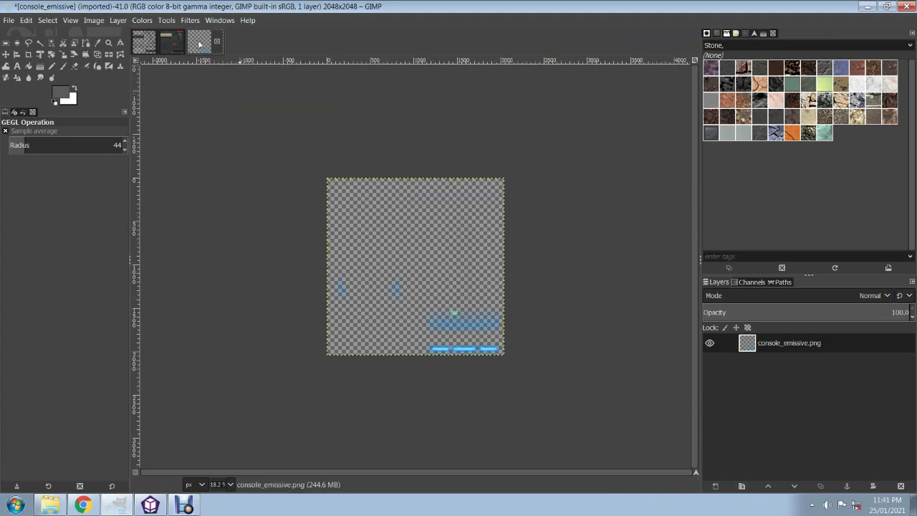
drag(199, 44, 781, 339)
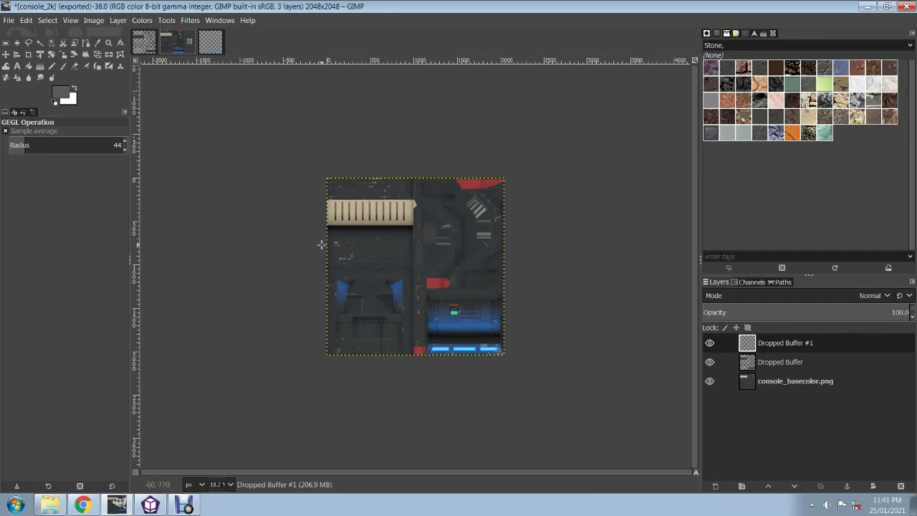
Step: Open the File menu on the console_2k image
click(12, 22)
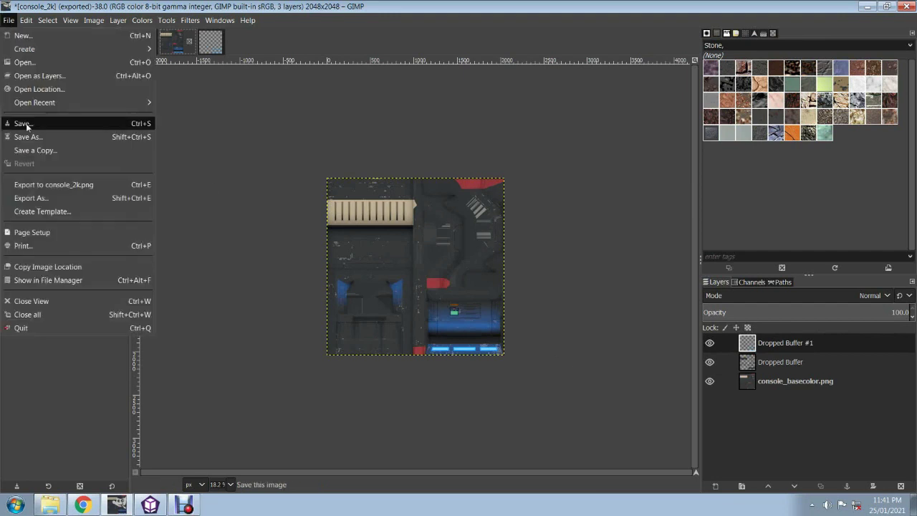
Step: Re-export the layered texture over console_2k.png as PNG, then return to CopperCube
click(29, 198)
click(755, 423)
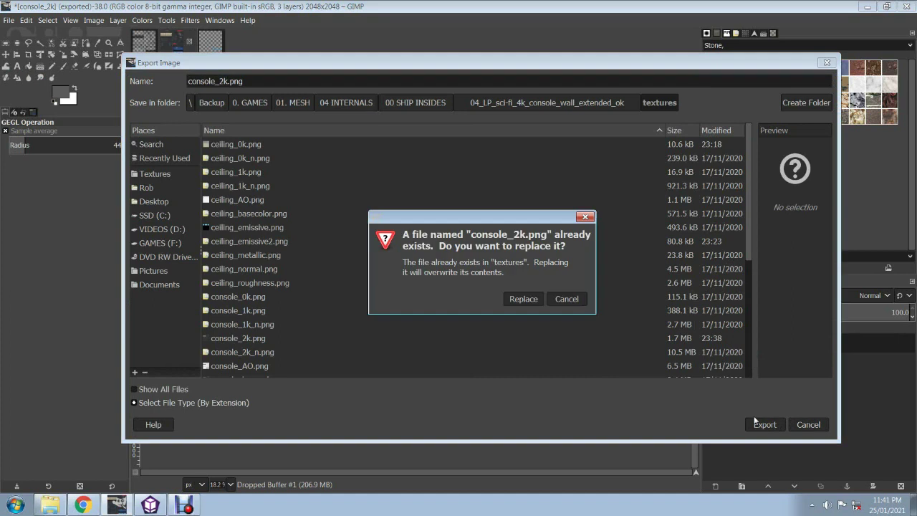
click(523, 299)
click(473, 385)
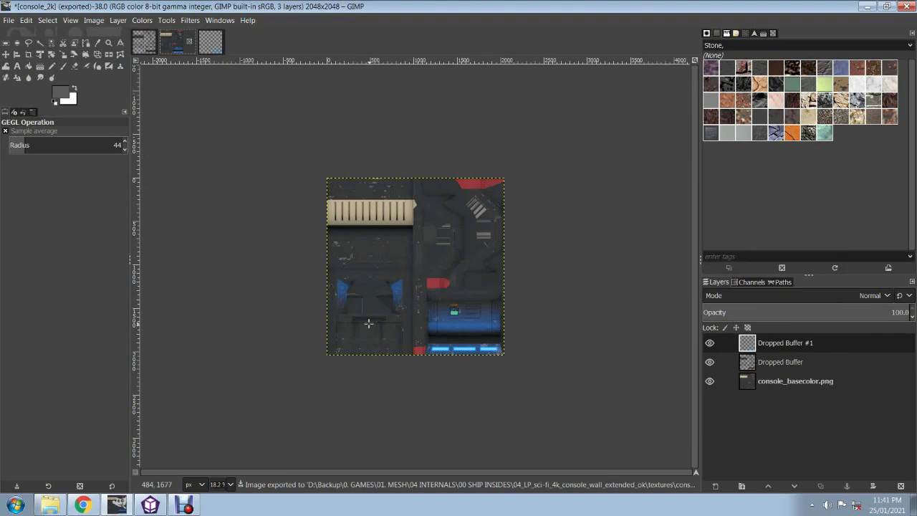
click(151, 504)
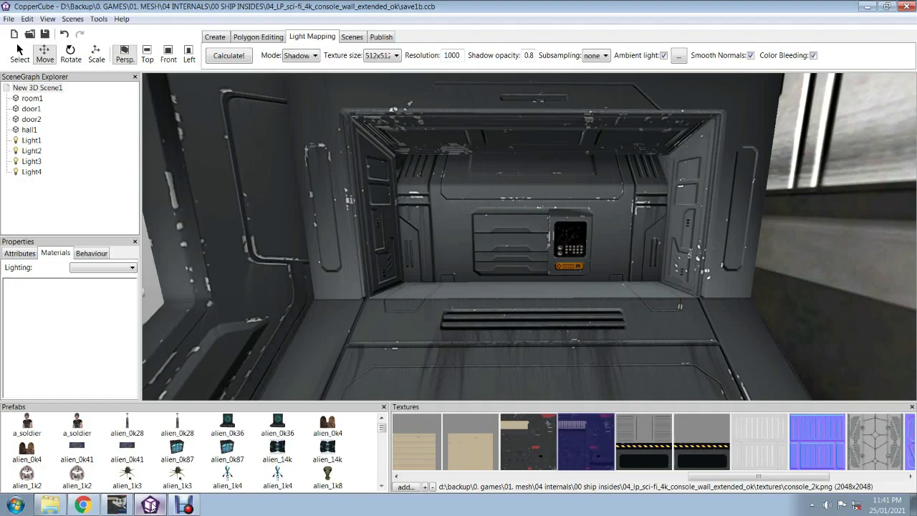
Step: Reload the console_2k texture in CopperCube, check the blue-glowing console, then return to GIMP
right_click(582, 443)
click(622, 451)
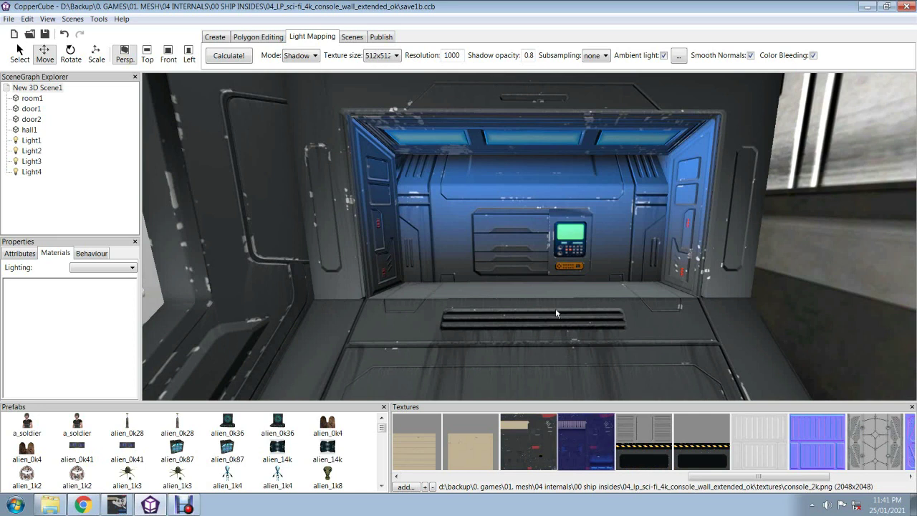
scroll(555, 316, down, 6)
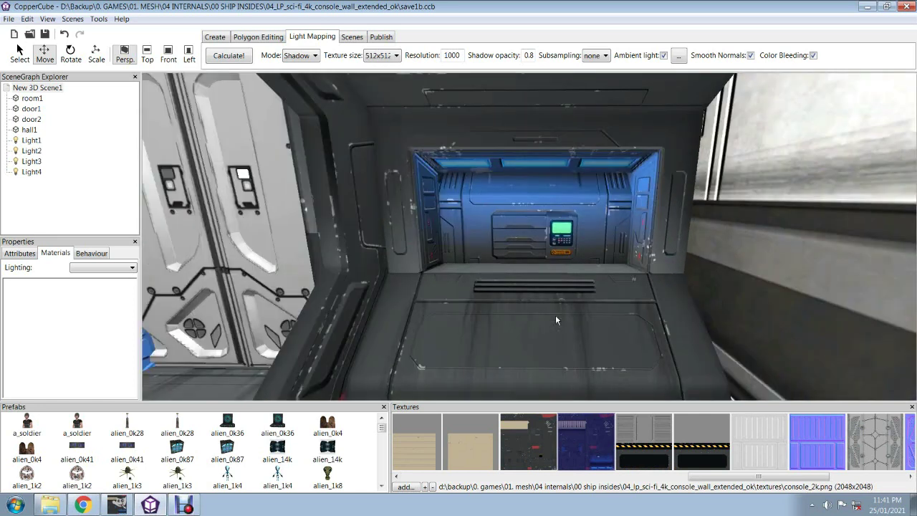
scroll(556, 314, down, 3)
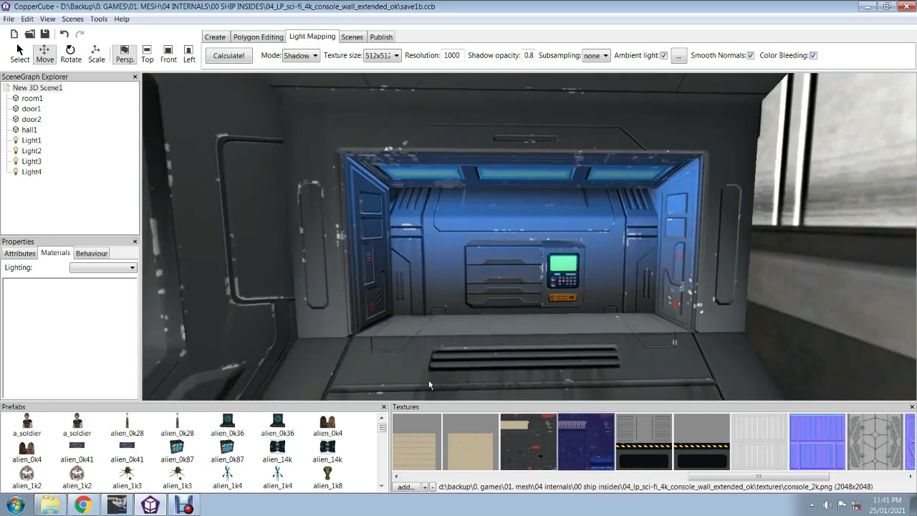
click(117, 504)
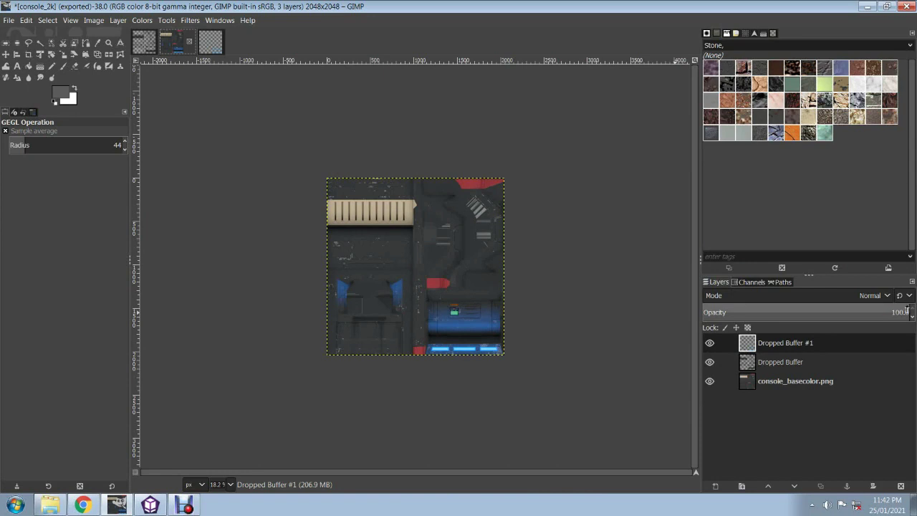
Step: Set the Dropped Buffer #1 glow layer's opacity to 87.1, then switch to CopperCube to compare
mouse_move(892, 311)
mouse_down()
mouse_move(769, 310)
mouse_move(886, 309)
mouse_up()
drag(766, 308, 719, 310)
click(860, 313)
drag(860, 313, 883, 311)
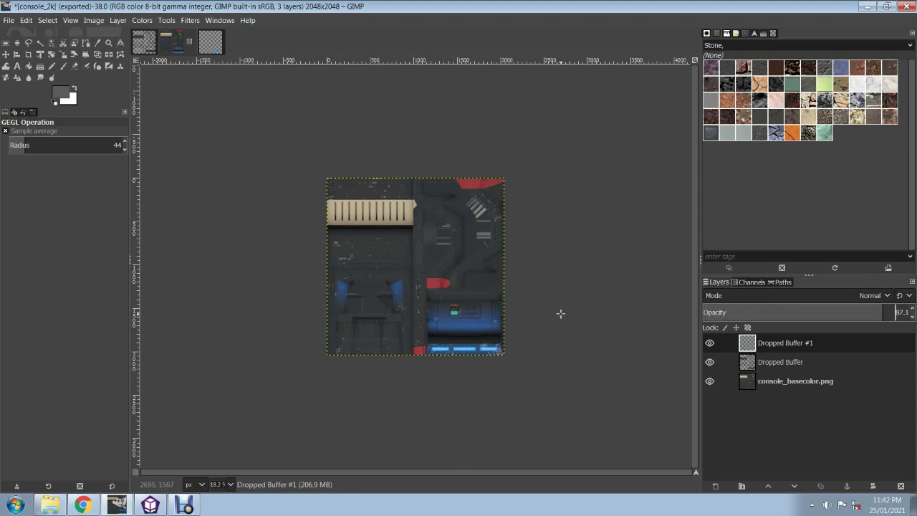
click(150, 505)
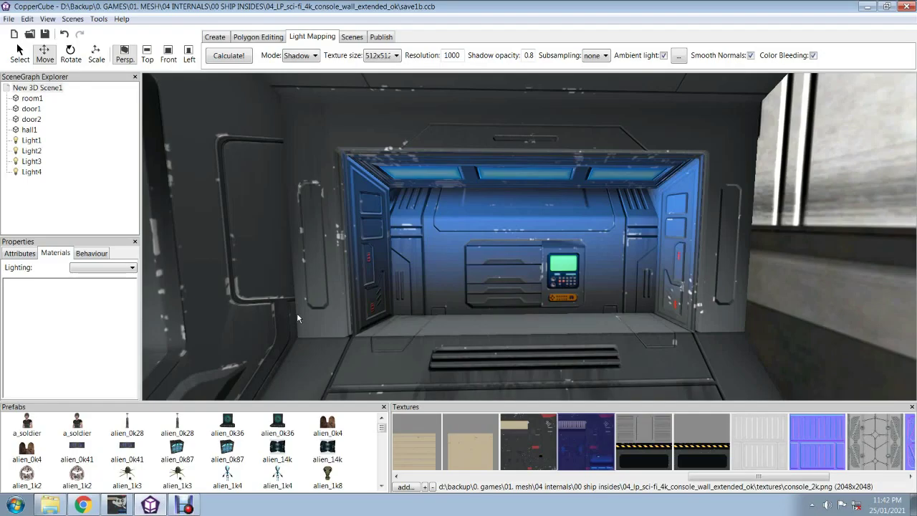